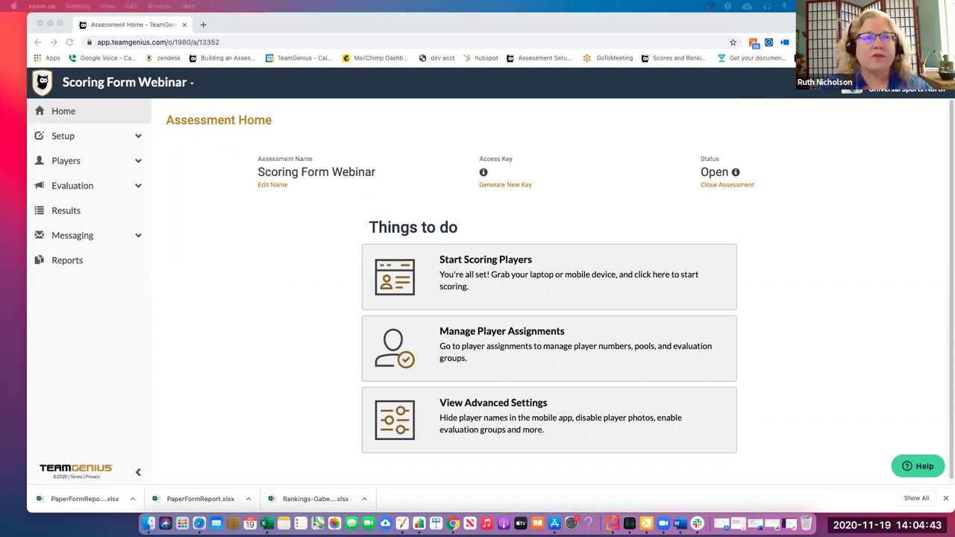
Maximize the Chrome window showing TeamGenius and expand the Setup section in the sidebar
{"action": "left_click", "coordinate": [275, 234]}
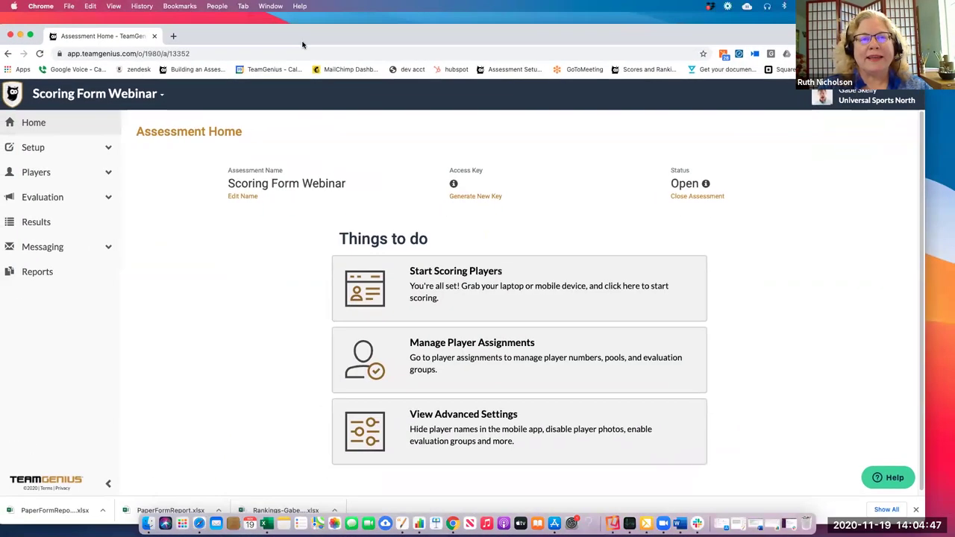
{"action": "double_click", "coordinate": [263, 44]}
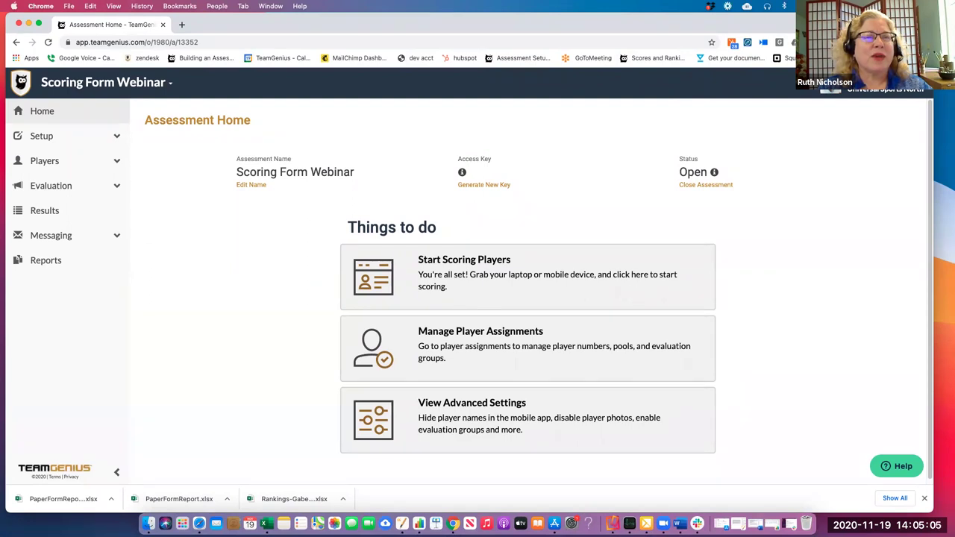
{"action": "left_click", "coordinate": [45, 138]}
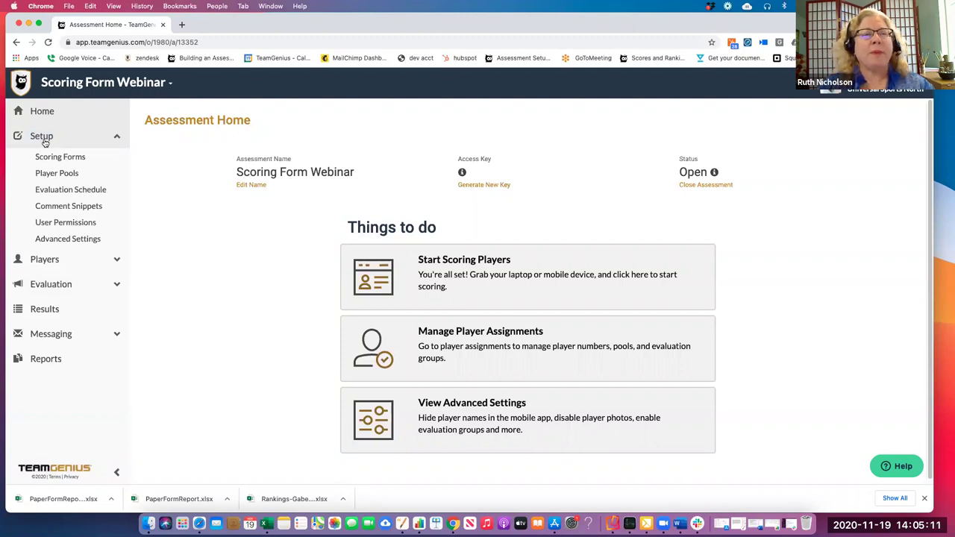
Open Scoring Forms and expand Evaluation of Players (Quantitative) to show 40 Yard Dash, Vertical Jump, shots on goal
{"action": "left_click", "coordinate": [48, 159]}
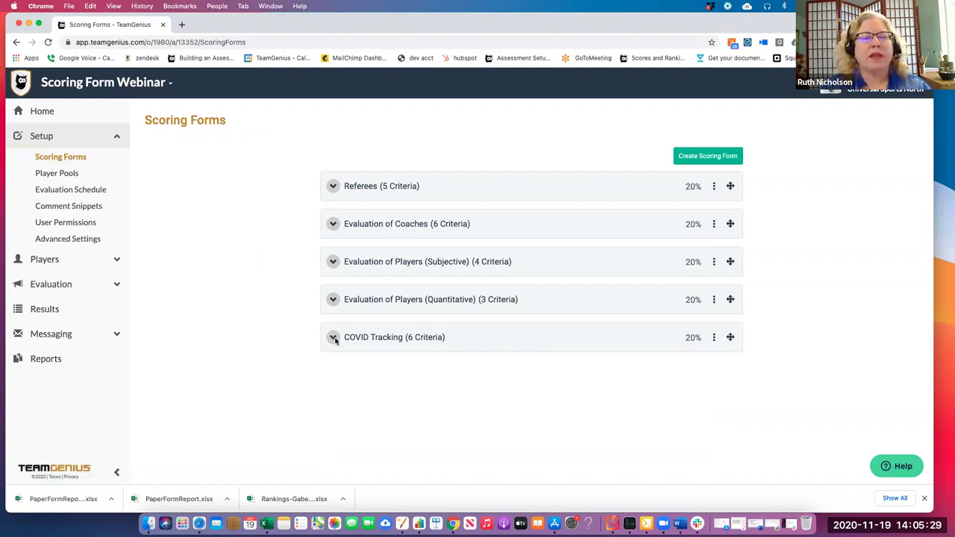
{"action": "left_click", "coordinate": [333, 299]}
{"action": "scroll", "coordinate": [220, 335], "scroll_direction": "down", "scroll_amount": 1}
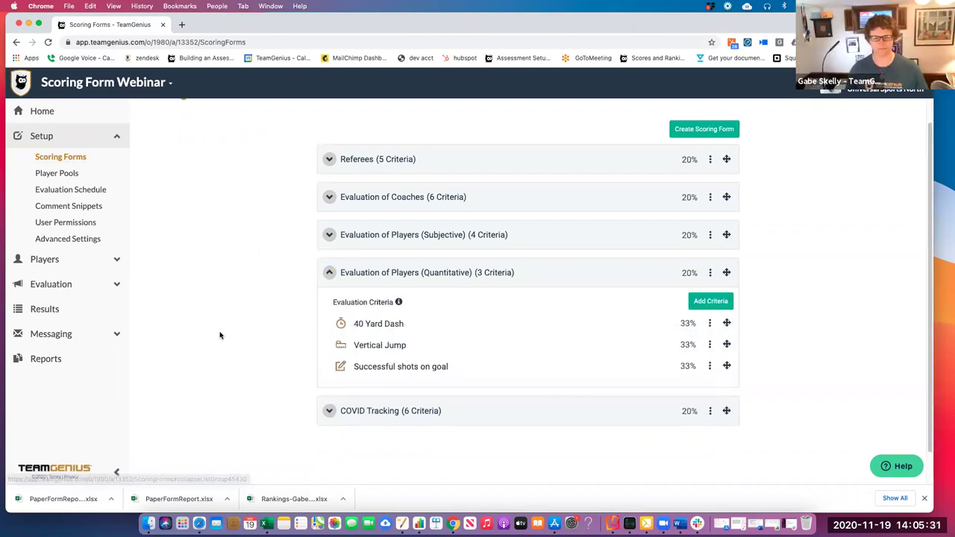
{"action": "scroll", "coordinate": [220, 335], "scroll_direction": "down", "scroll_amount": 1}
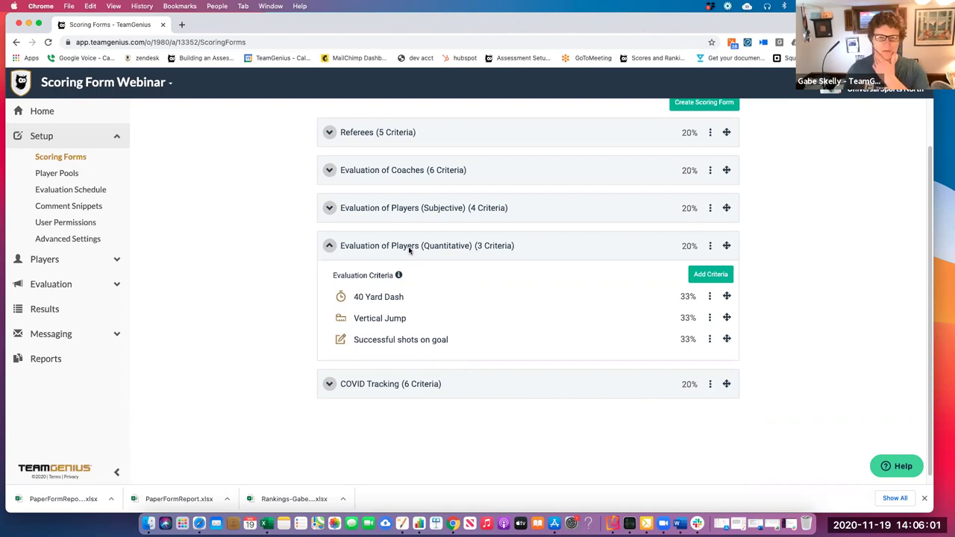
{"action": "left_click", "coordinate": [712, 247]}
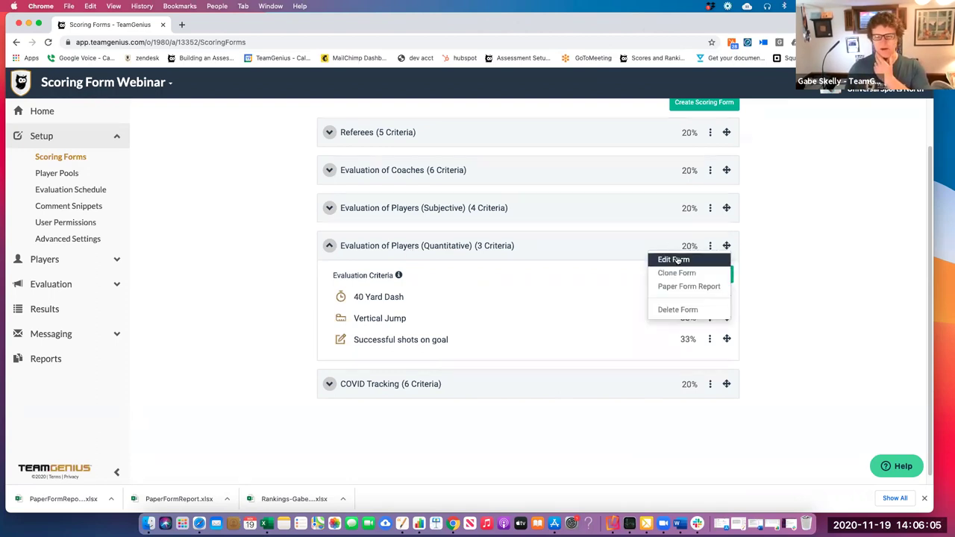
{"action": "left_click", "coordinate": [677, 260]}
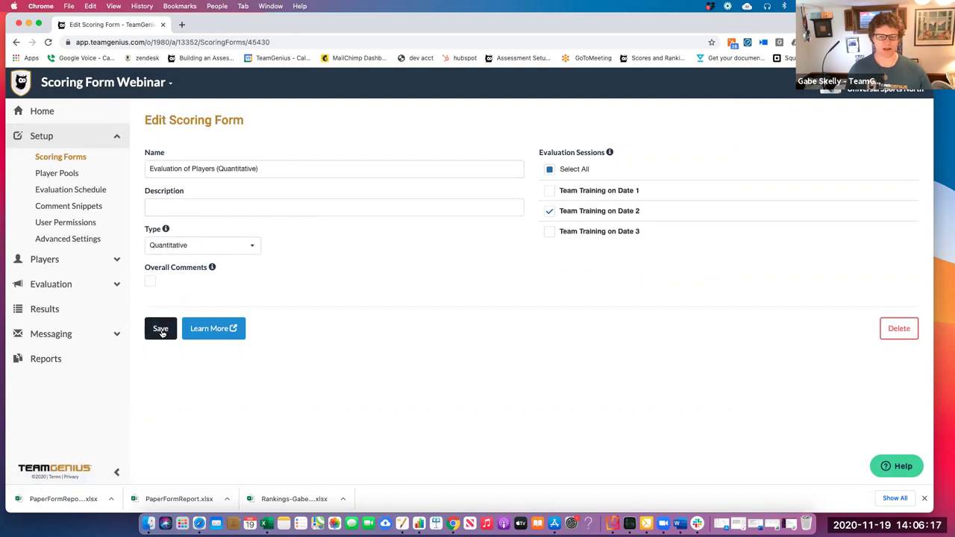
{"action": "left_click", "coordinate": [161, 331]}
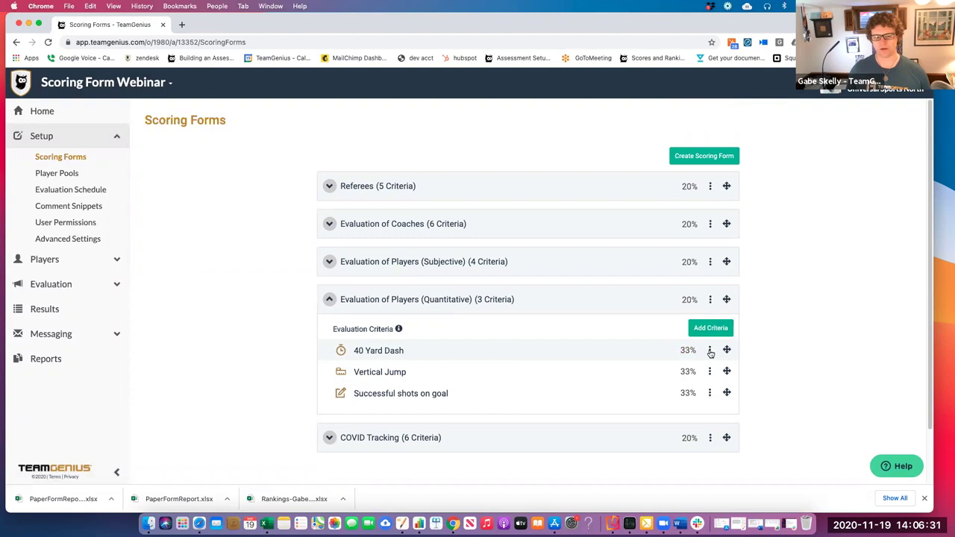
{"action": "left_click", "coordinate": [710, 352]}
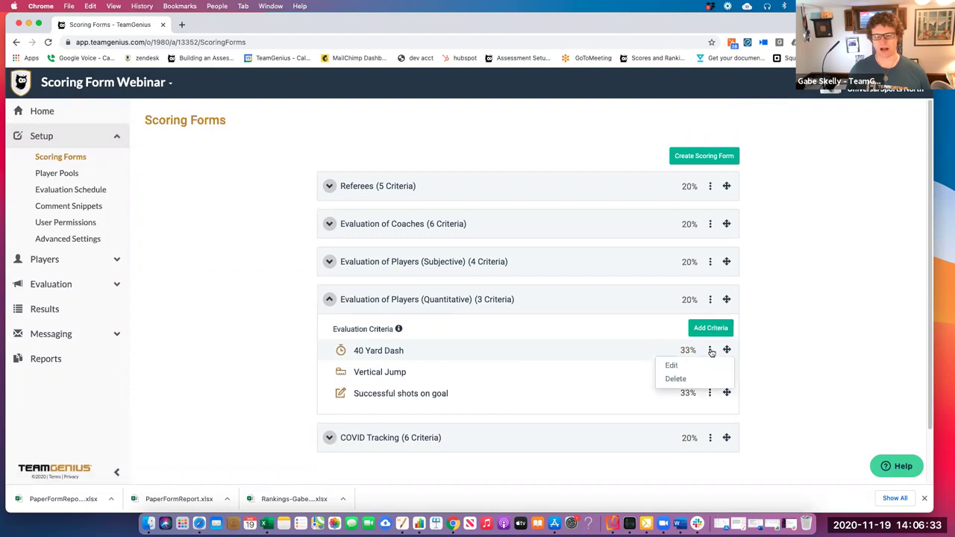
{"action": "left_click", "coordinate": [704, 364]}
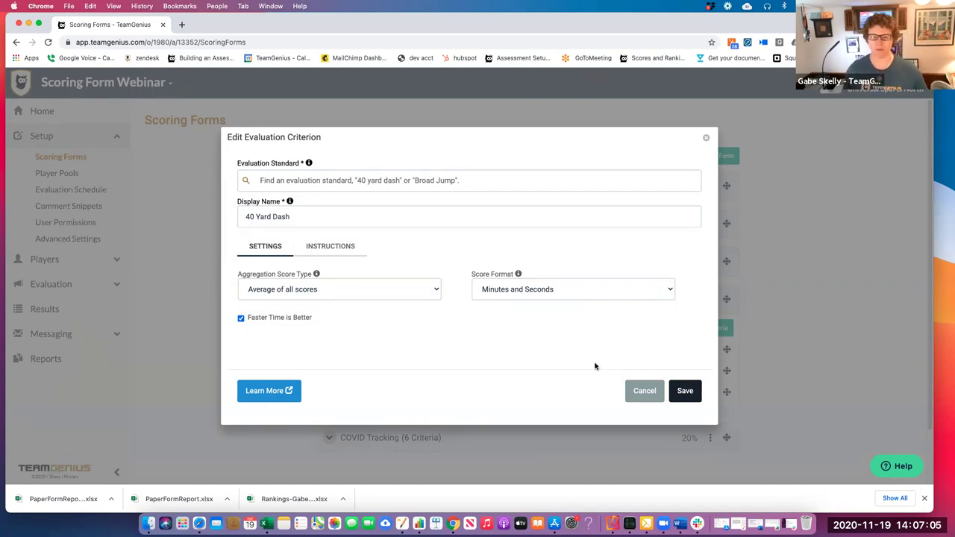
{"action": "left_click", "coordinate": [686, 392]}
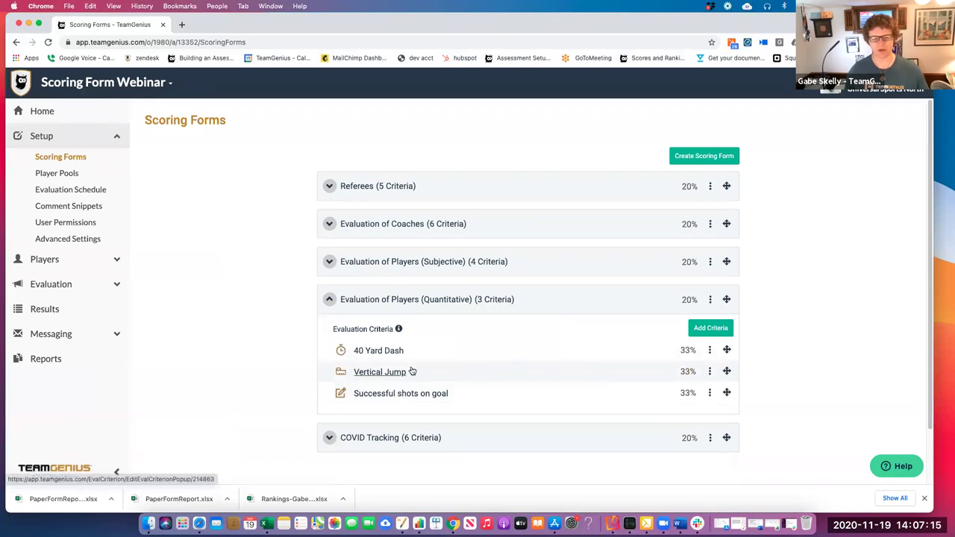
{"action": "left_click", "coordinate": [711, 372]}
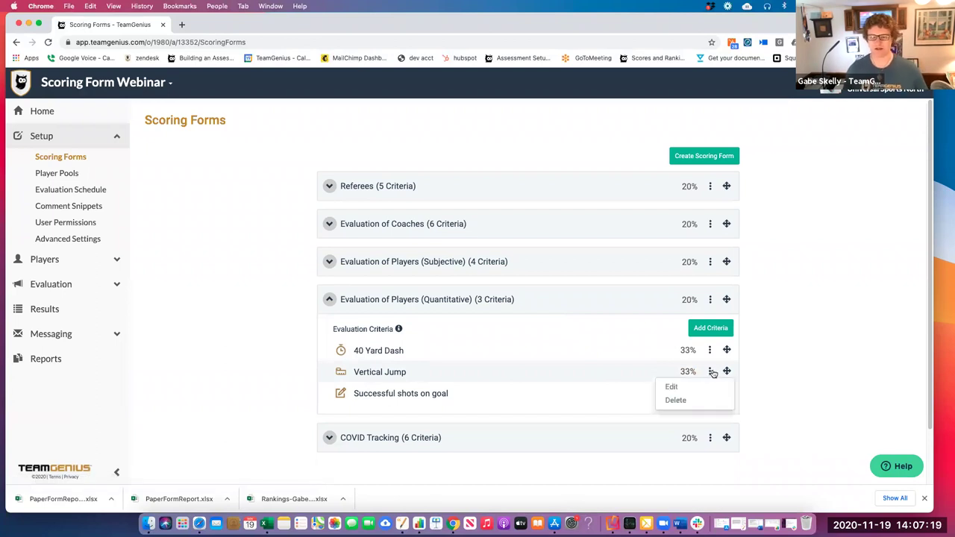
{"action": "left_click", "coordinate": [673, 387]}
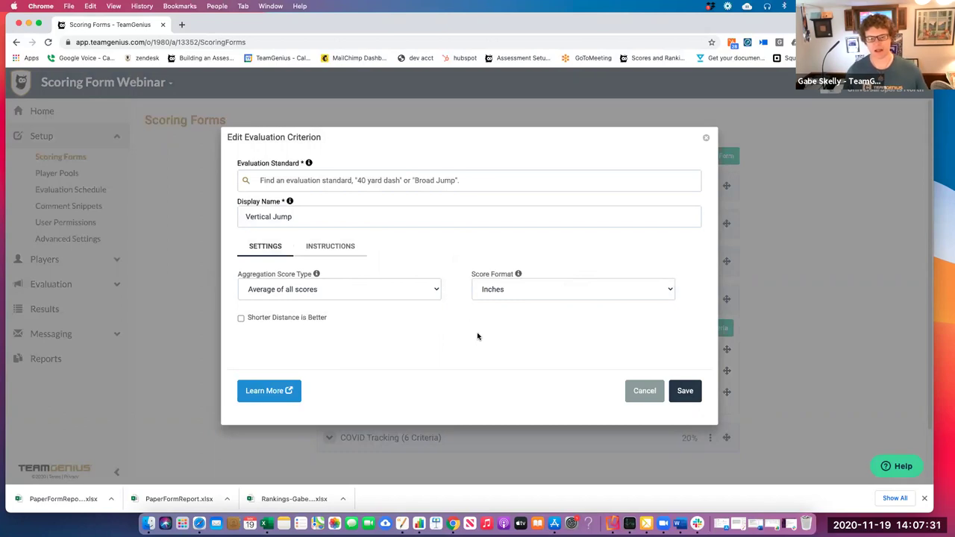
{"action": "left_click", "coordinate": [685, 391]}
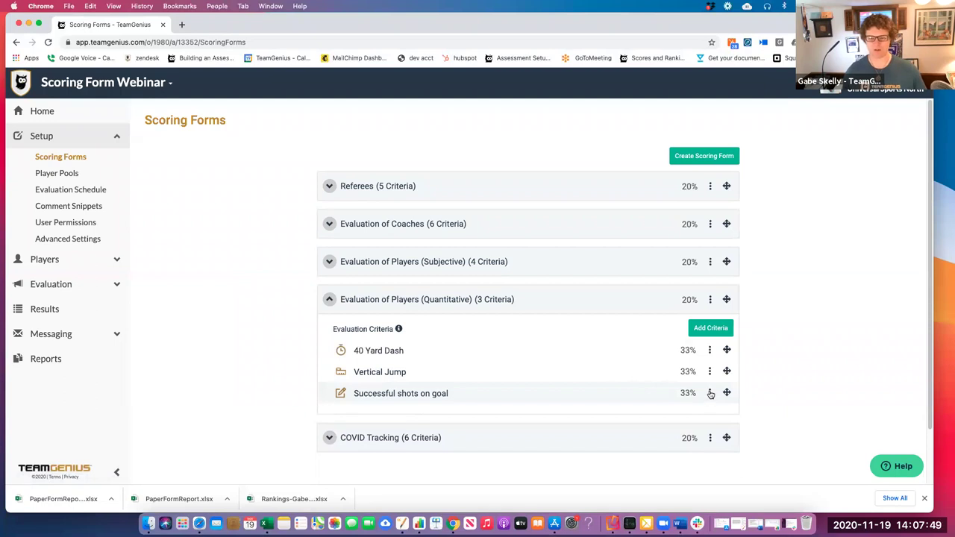
{"action": "left_click", "coordinate": [710, 393]}
{"action": "left_click", "coordinate": [707, 409]}
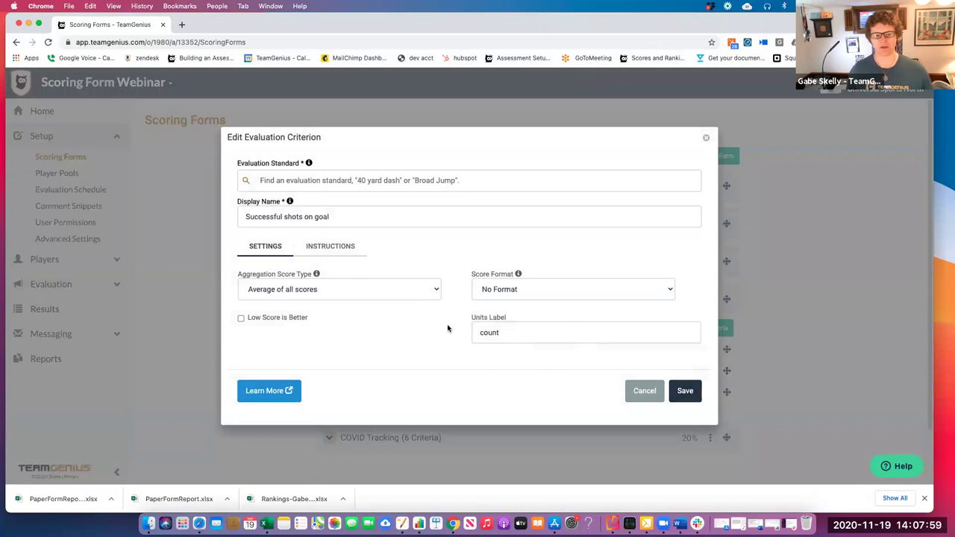
{"action": "left_click", "coordinate": [693, 394]}
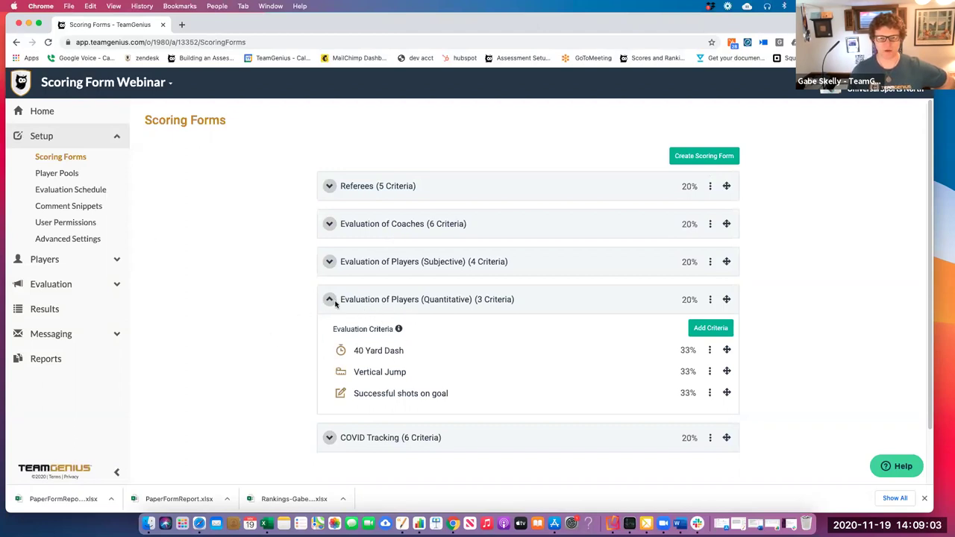
View Player Assignments, then open the Evaluation Schedule and edit the Team Training on Date 1 session
{"action": "left_click", "coordinate": [83, 265]}
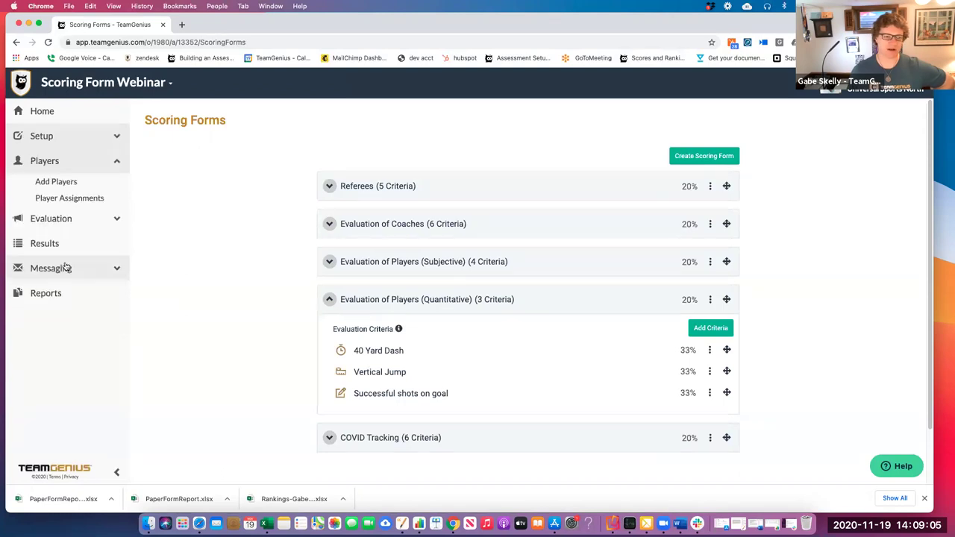
{"action": "left_click", "coordinate": [66, 198]}
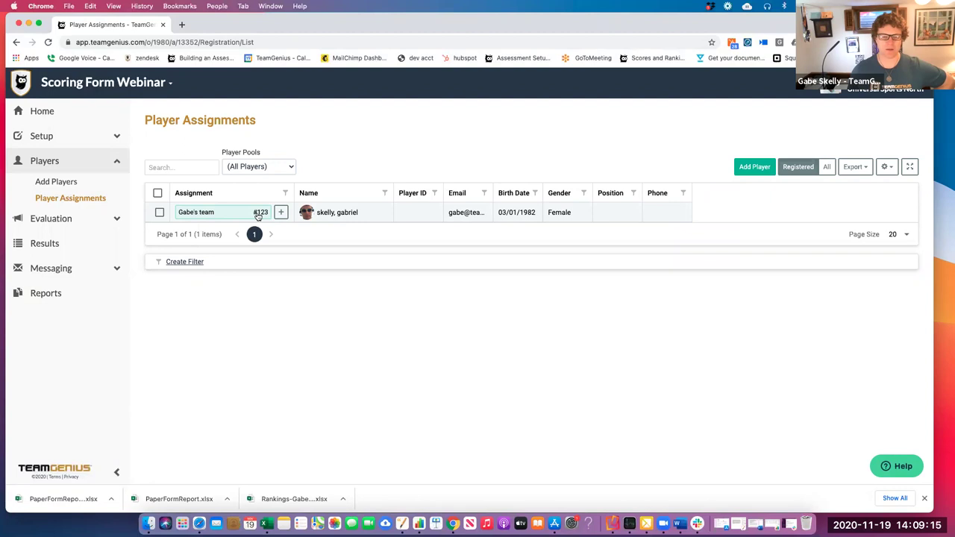
{"action": "left_click", "coordinate": [52, 137]}
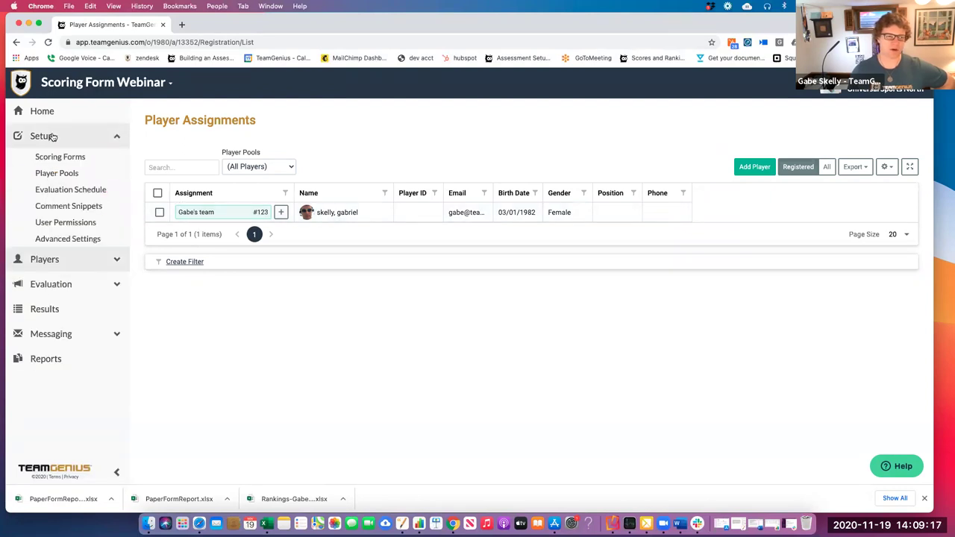
{"action": "left_click", "coordinate": [57, 191]}
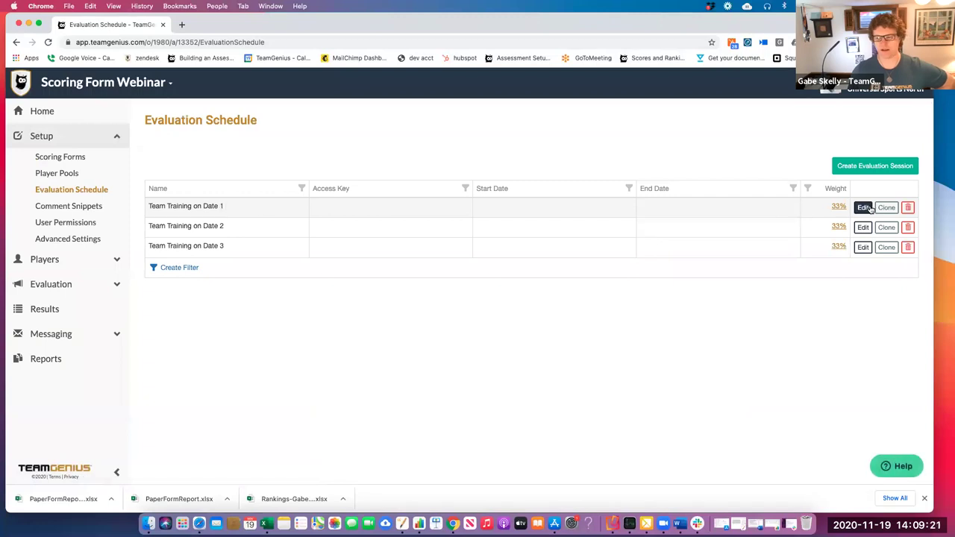
{"action": "left_click", "coordinate": [866, 208]}
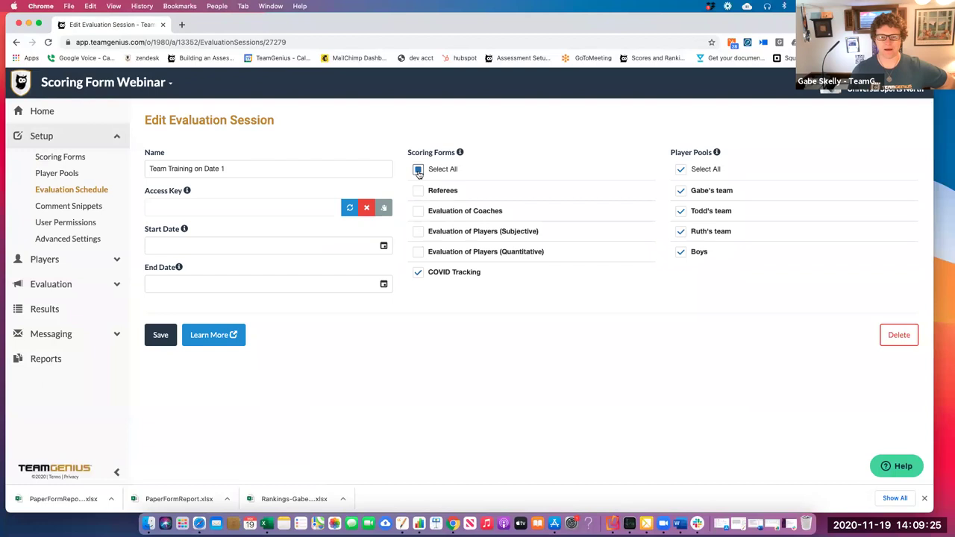
Include all scoring forms, rename the session to 'Test Session 1', and save it
{"action": "left_click", "coordinate": [419, 171]}
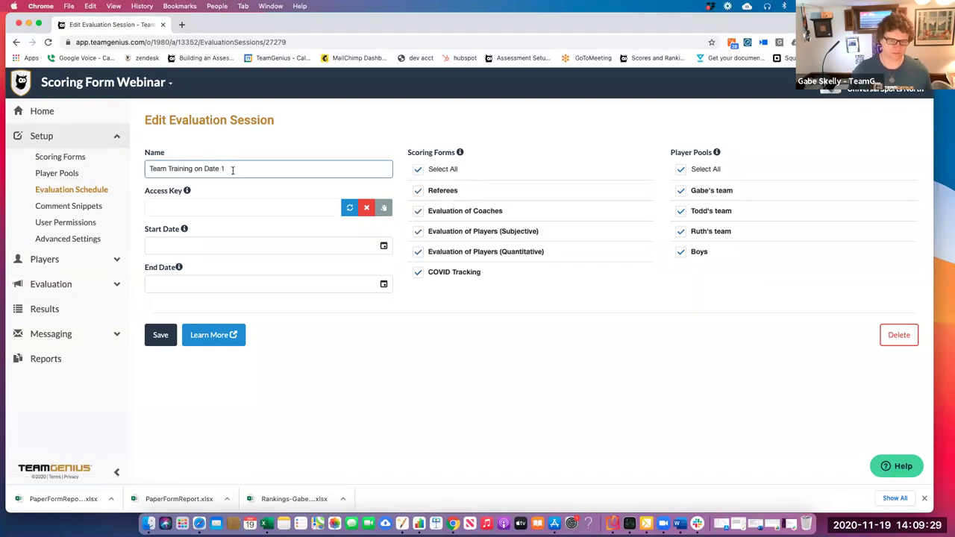
{"action": "left_click_drag", "start_coordinate": [231, 168], "coordinate": [112, 168]}
{"action": "type", "text": "Test Session"}
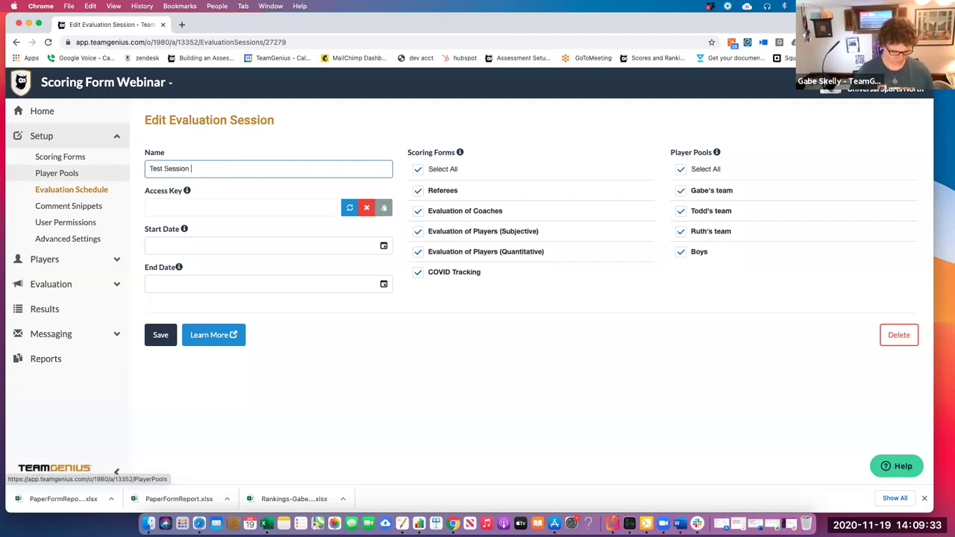
{"action": "left_click", "coordinate": [156, 335]}
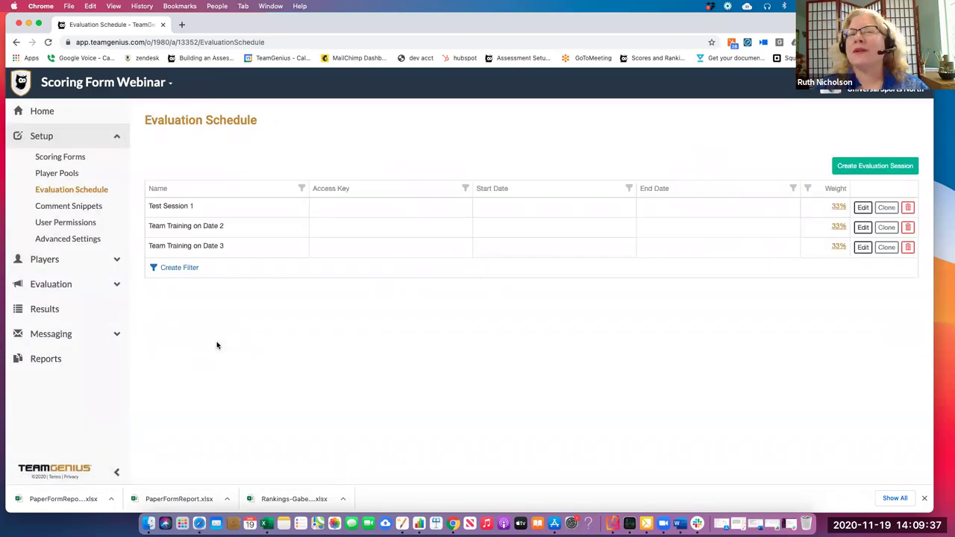
Generate a new access key for Test Session 1 and save the session
{"action": "left_click", "coordinate": [863, 210]}
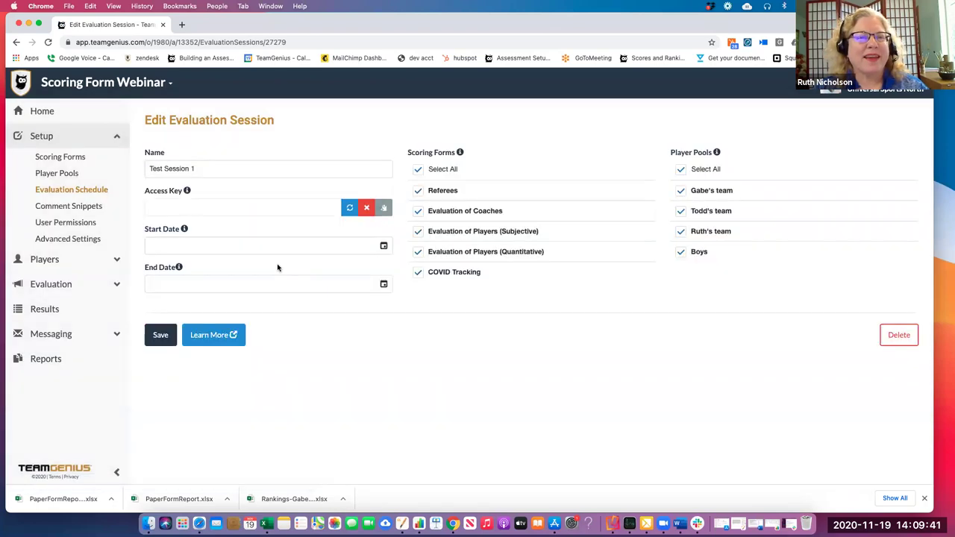
{"action": "left_click", "coordinate": [351, 208]}
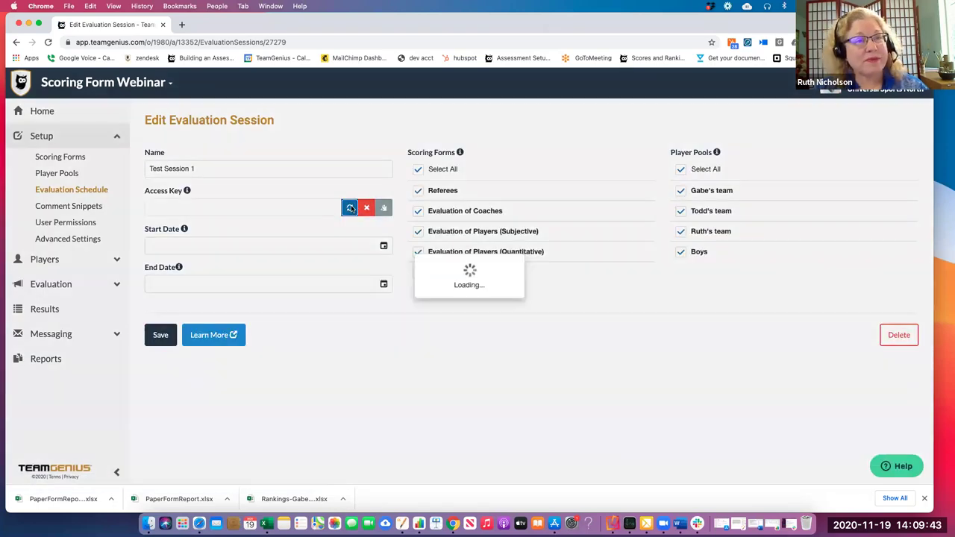
{"action": "left_click", "coordinate": [161, 335]}
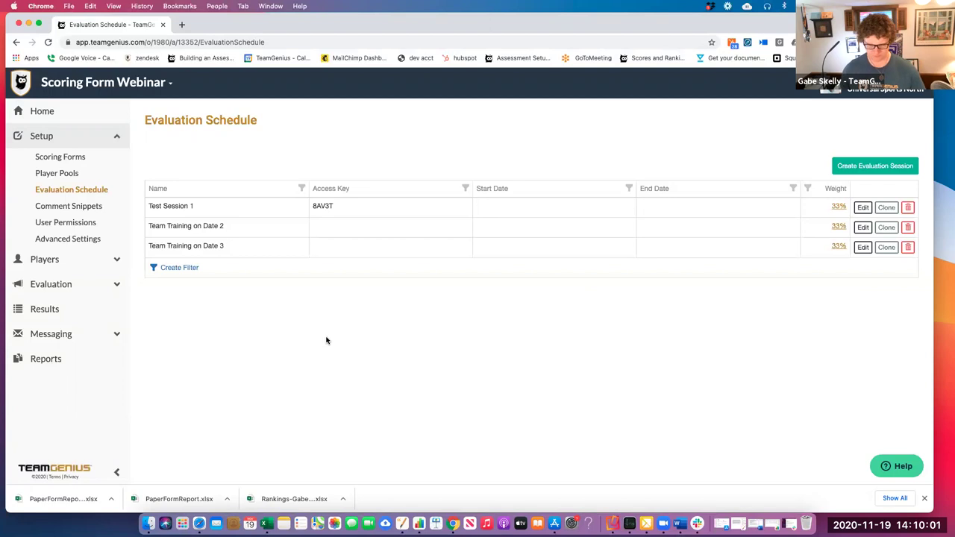
Launch Reflector 3, allow Bluetooth access, and bring up the mirrored iPad's TeamGenius sign-in screen
{"action": "left_click", "coordinate": [613, 524]}
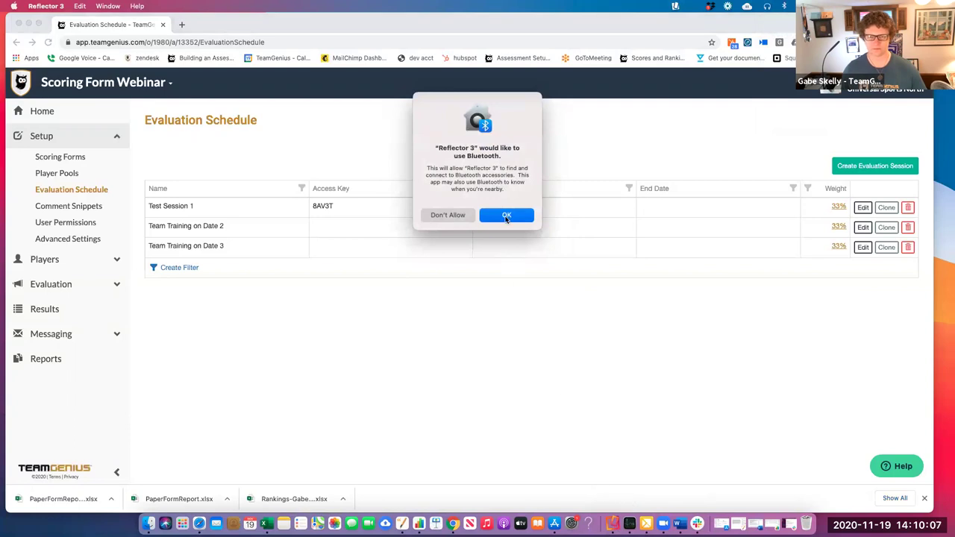
{"action": "left_click", "coordinate": [507, 216]}
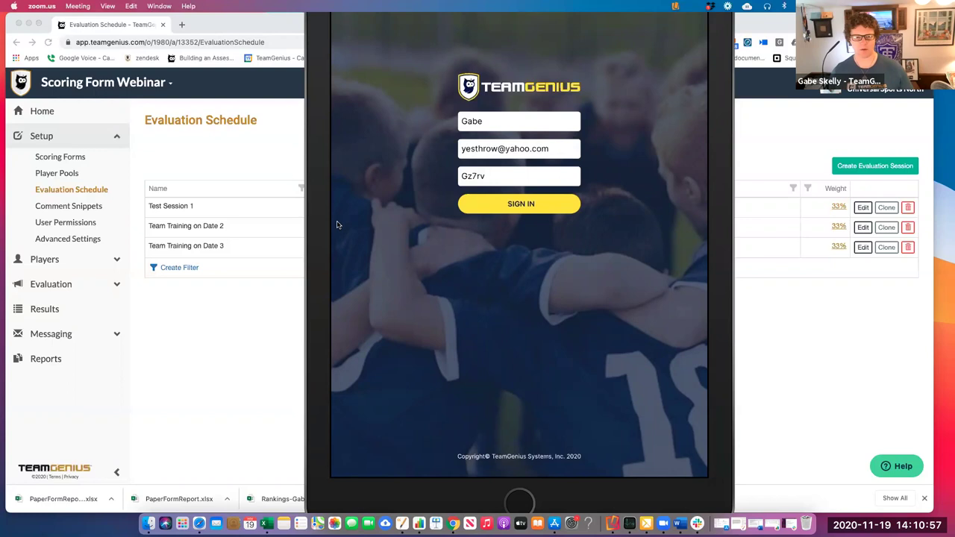
{"action": "left_click", "coordinate": [316, 98]}
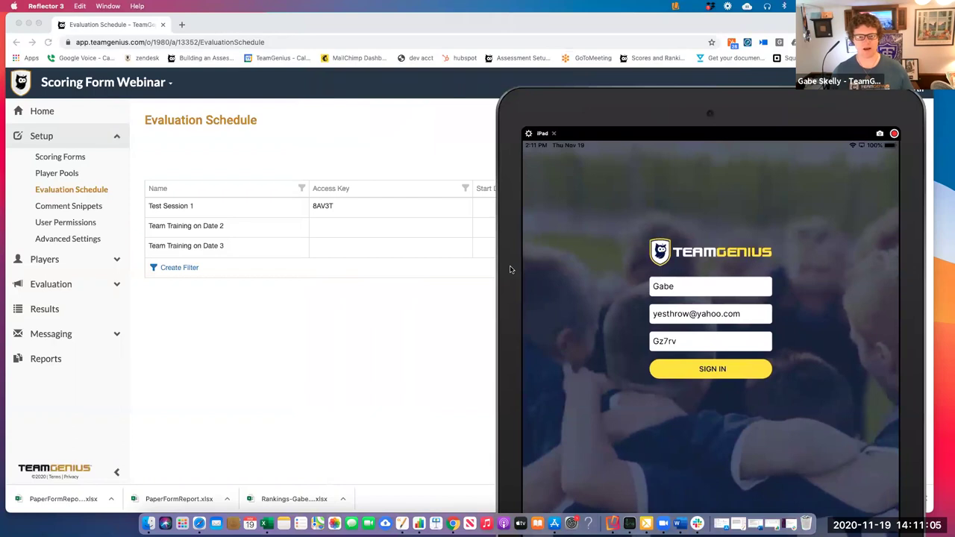
Replace the old access key with the new session's key on the iPad and sign in
{"action": "left_click_drag", "start_coordinate": [510, 269], "coordinate": [241, 201]}
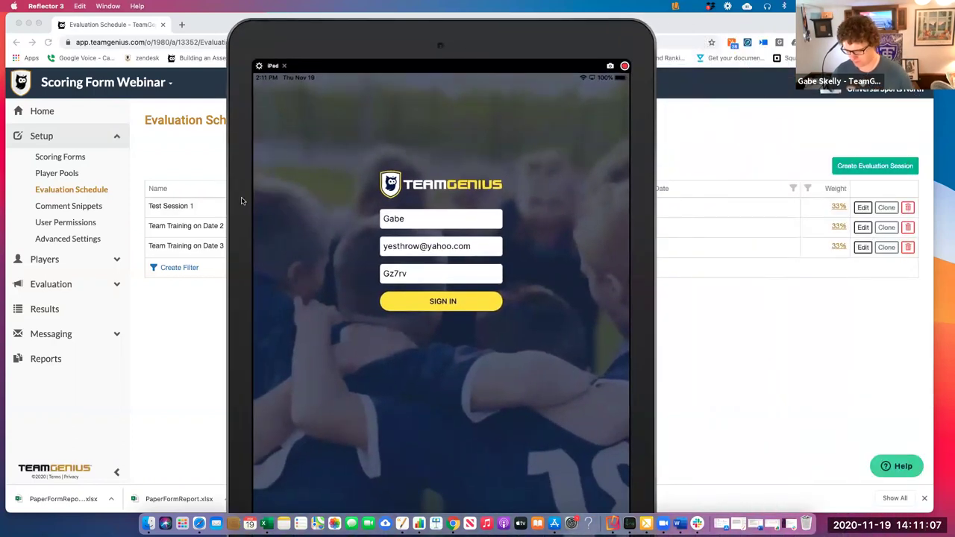
{"action": "key", "text": "BackSpace"}
{"action": "key", "text": "BackSpace"}
{"action": "key", "text": "BackSpace"}
{"action": "key", "text": "BackSpace"}
{"action": "key", "text": "BackSpace"}
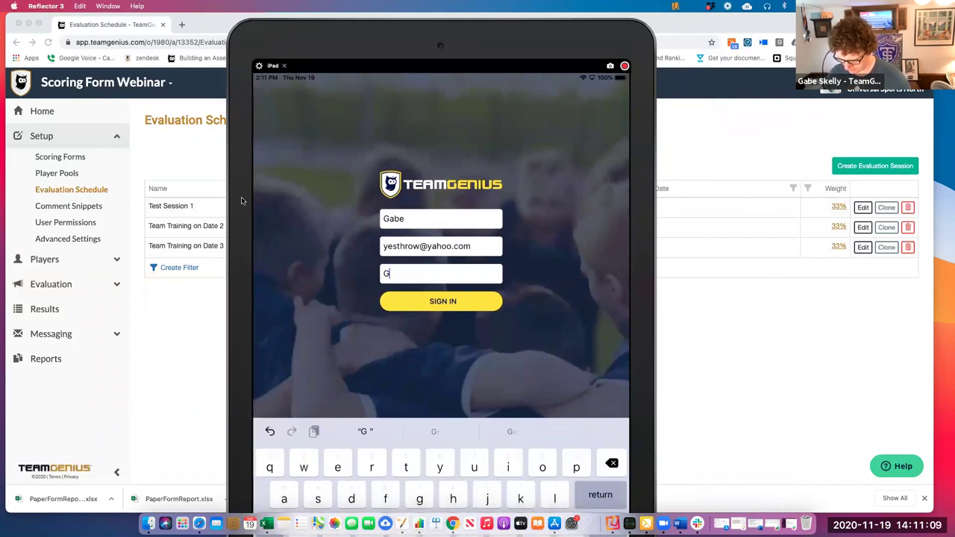
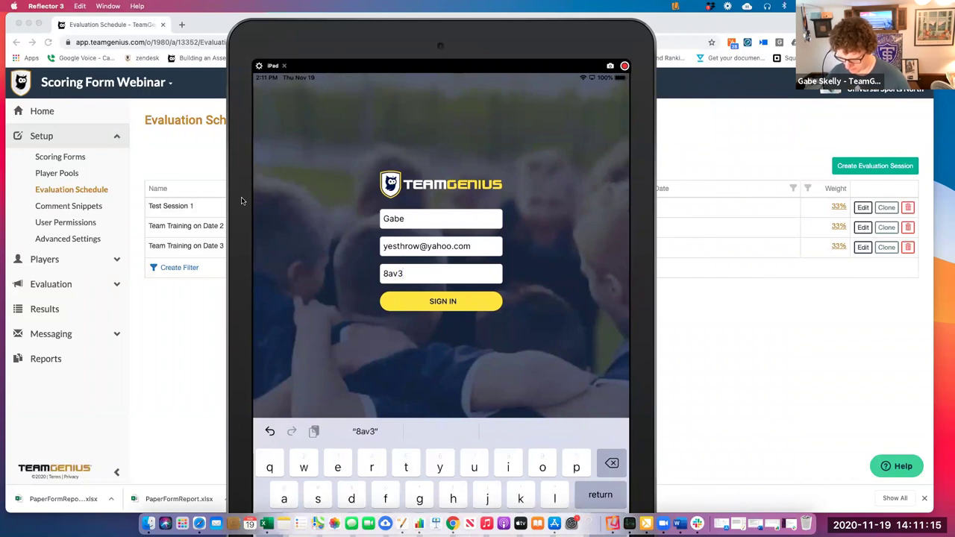
{"action": "left_click", "coordinate": [443, 300]}
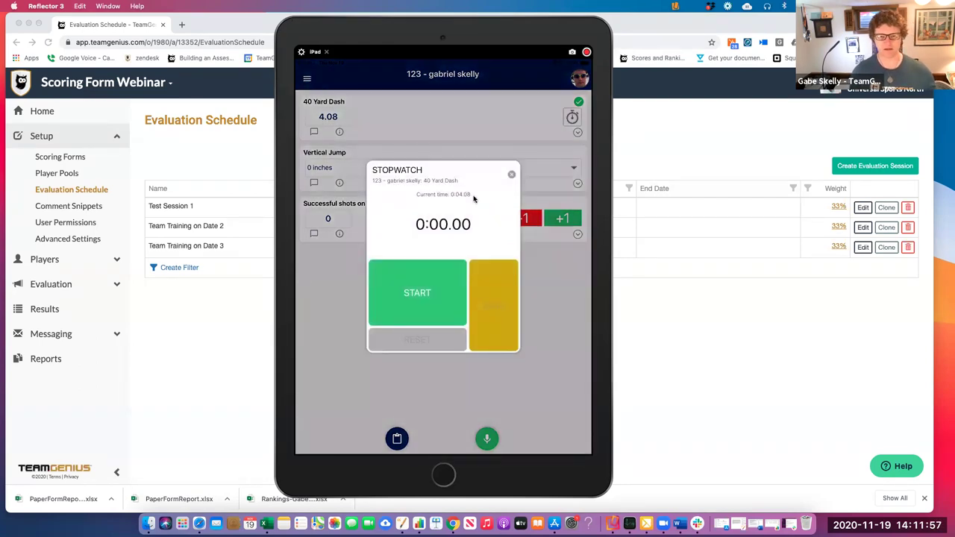
Pick 45 inches for player 123's Vertical Jump, then shrink the iPad mirror and move it over the schedule
{"action": "left_click_drag", "start_coordinate": [478, 193], "coordinate": [350, 196]}
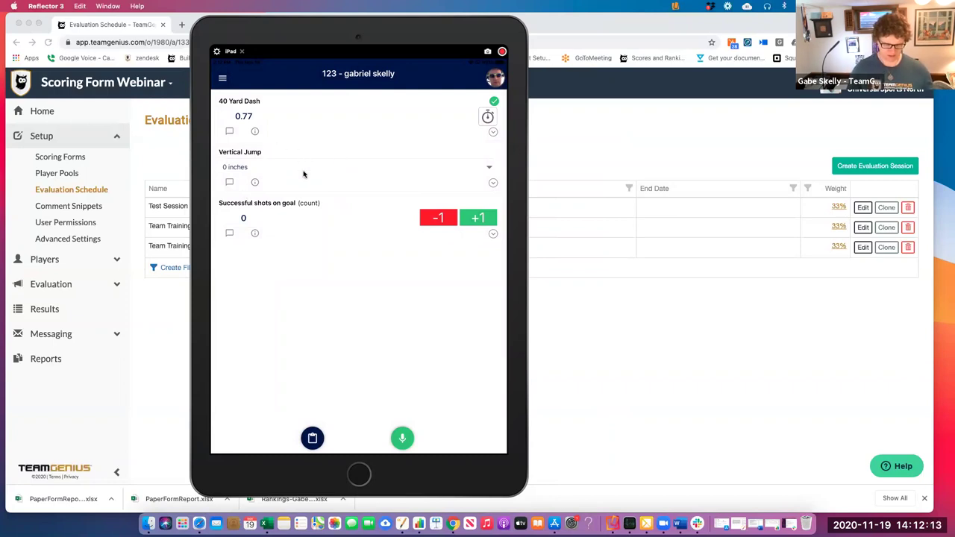
{"action": "left_click", "coordinate": [303, 168]}
{"action": "scroll", "coordinate": [303, 224], "scroll_direction": "down", "scroll_amount": 5}
{"action": "scroll", "coordinate": [303, 254], "scroll_direction": "down", "scroll_amount": 9}
{"action": "scroll", "coordinate": [303, 254], "scroll_direction": "down", "scroll_amount": 2}
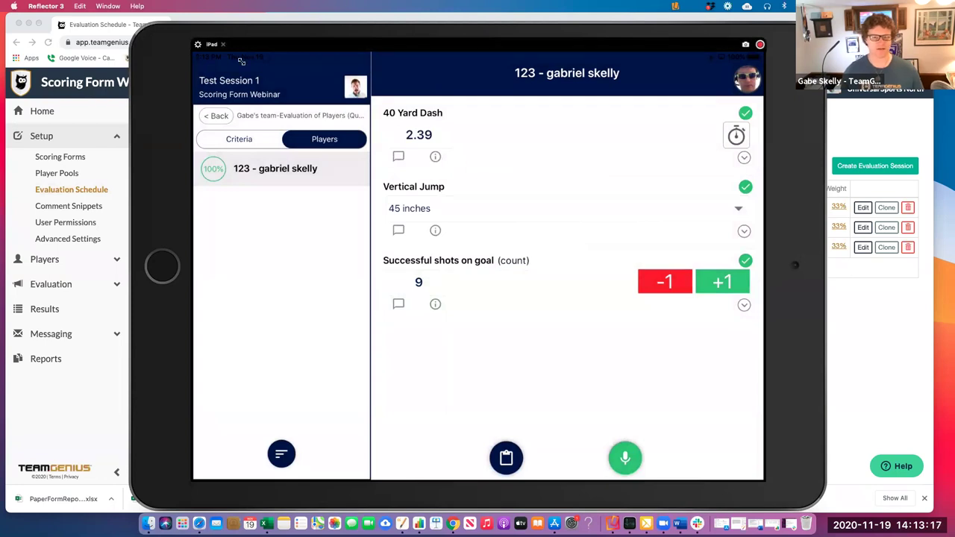
{"action": "left_click", "coordinate": [147, 31]}
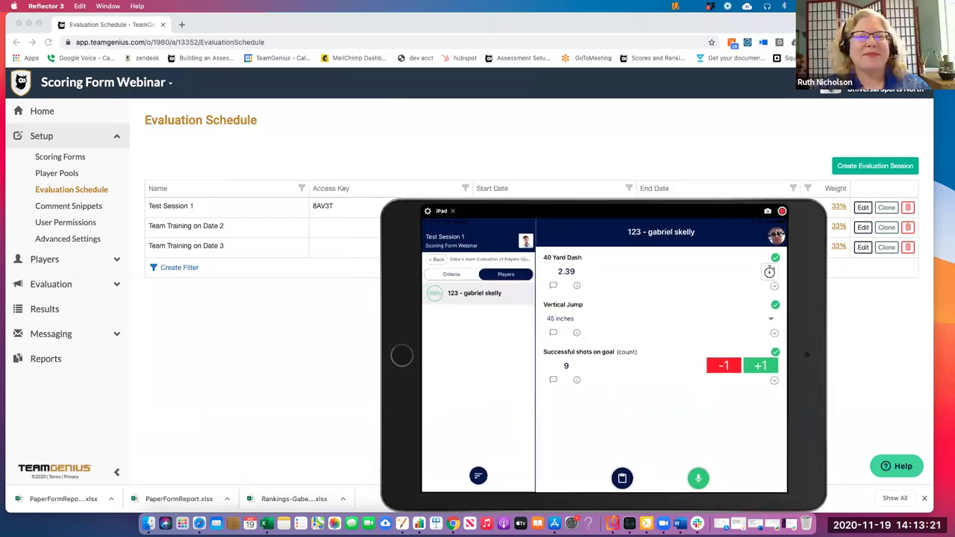
{"action": "left_click_drag", "start_coordinate": [575, 180], "coordinate": [247, 208]}
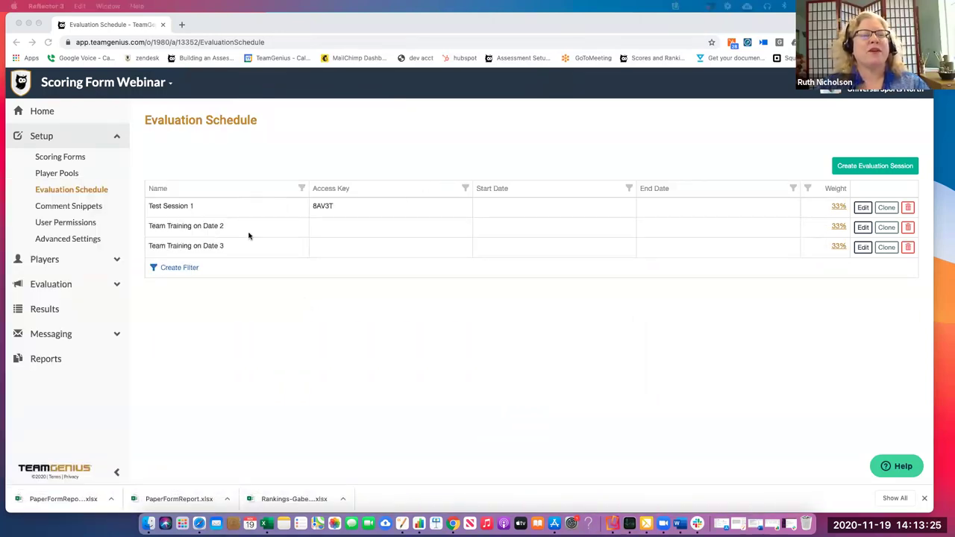
On Scoring Forms, collapse the Quantitative form, expand the Subjective form, and open its ⋮ actions menu
{"action": "left_click", "coordinate": [64, 161]}
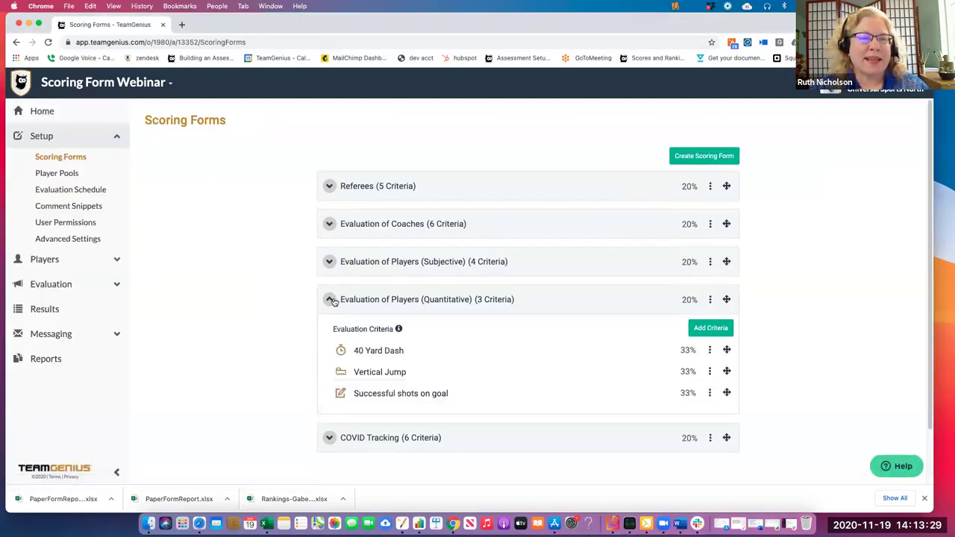
{"action": "left_click", "coordinate": [329, 300]}
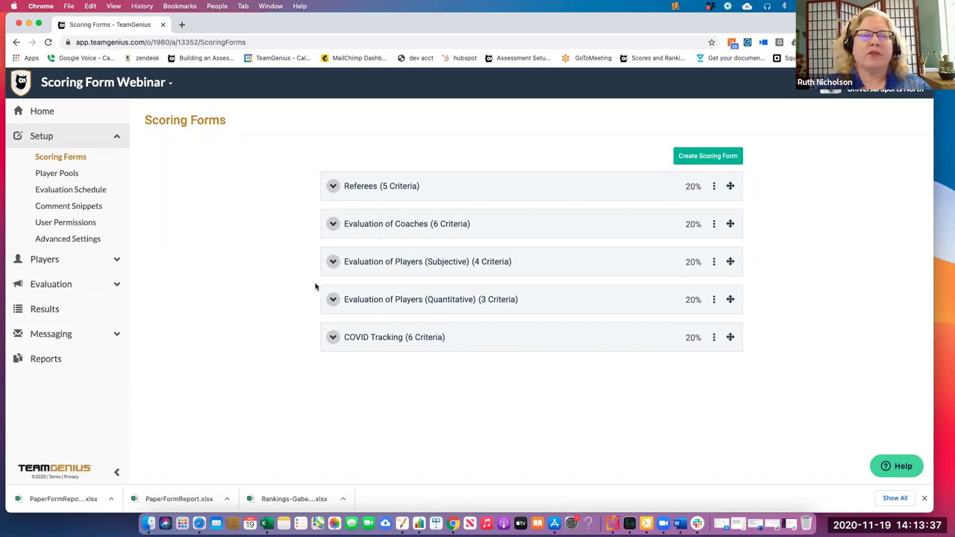
{"action": "left_click", "coordinate": [332, 263]}
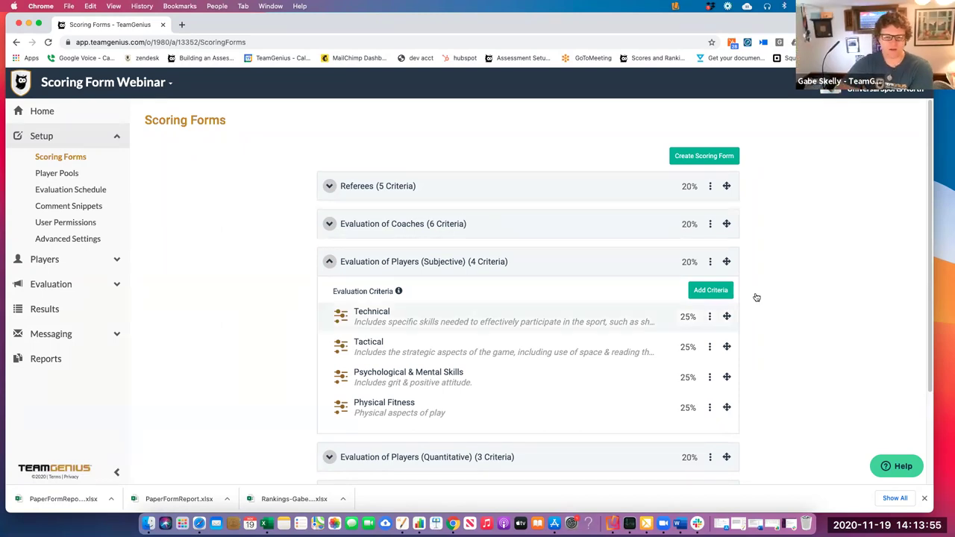
{"action": "left_click", "coordinate": [710, 264]}
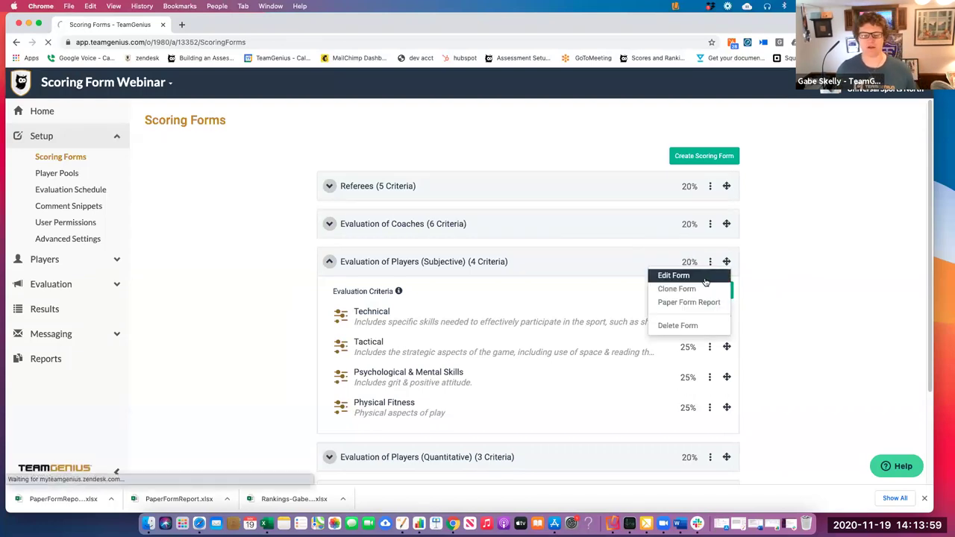
Edit the Subjective form, keep its scoring increment at 1, and save the settings
{"action": "left_click", "coordinate": [705, 280]}
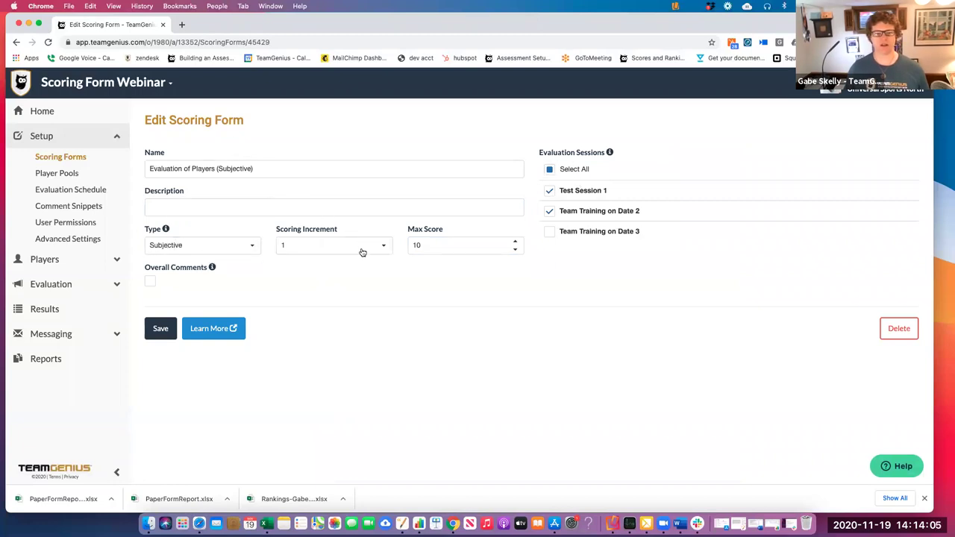
{"action": "left_click", "coordinate": [388, 247]}
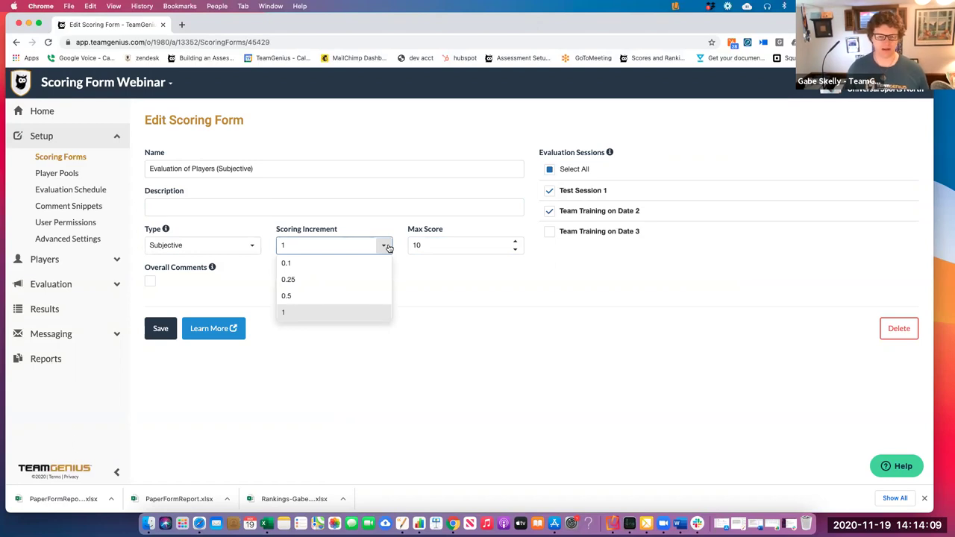
{"action": "left_click", "coordinate": [396, 221]}
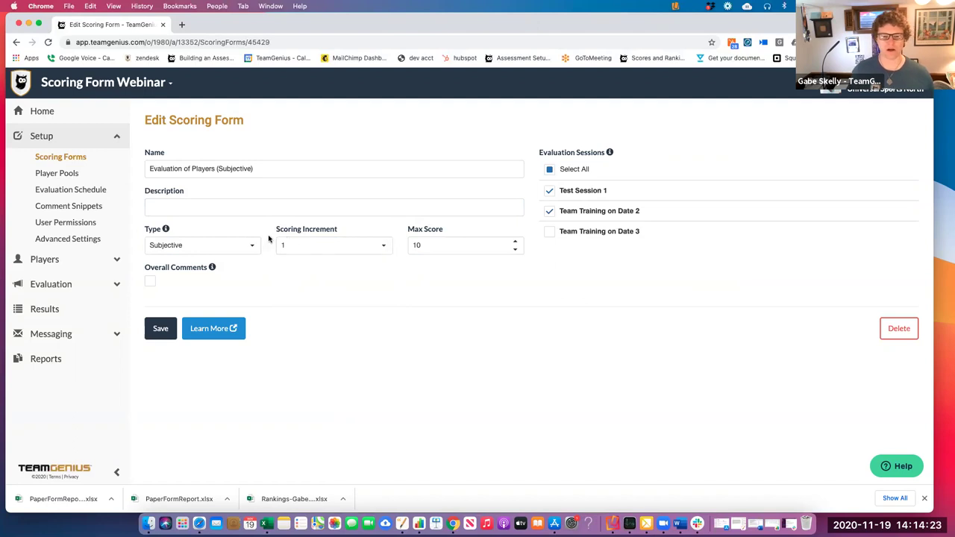
{"action": "left_click", "coordinate": [167, 331]}
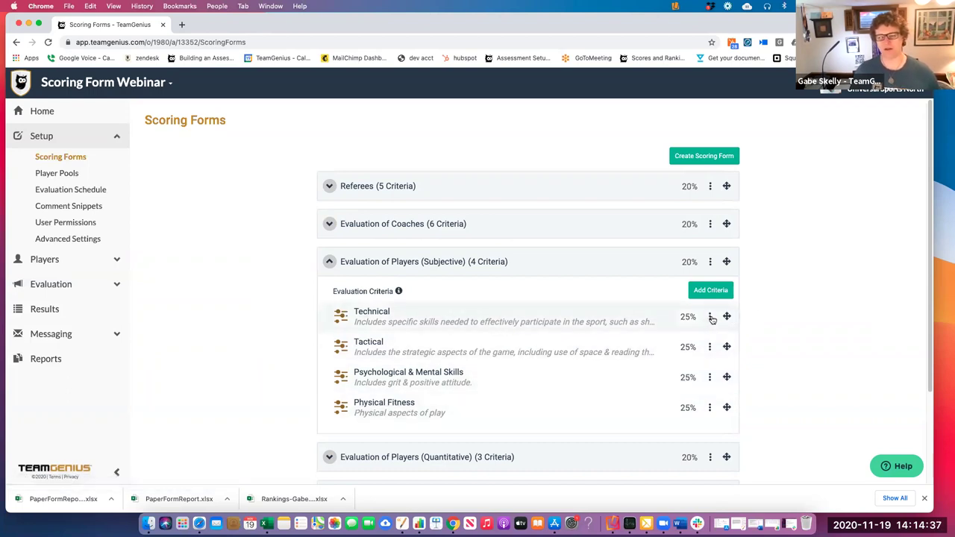
Edit the Technical criterion and keep its input type as Slider Scale, scored 0 to 10
{"action": "left_click", "coordinate": [710, 318]}
{"action": "left_click", "coordinate": [700, 338]}
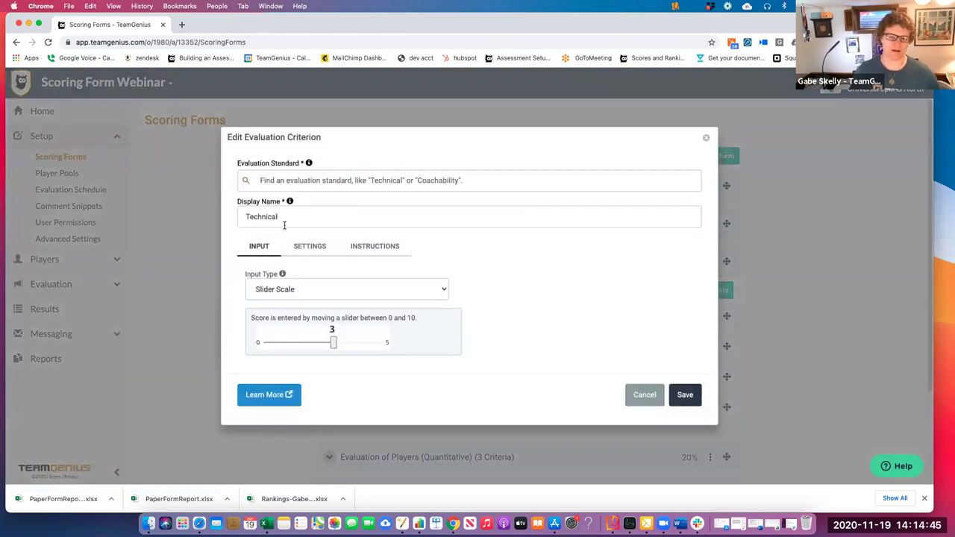
{"action": "left_click", "coordinate": [329, 289]}
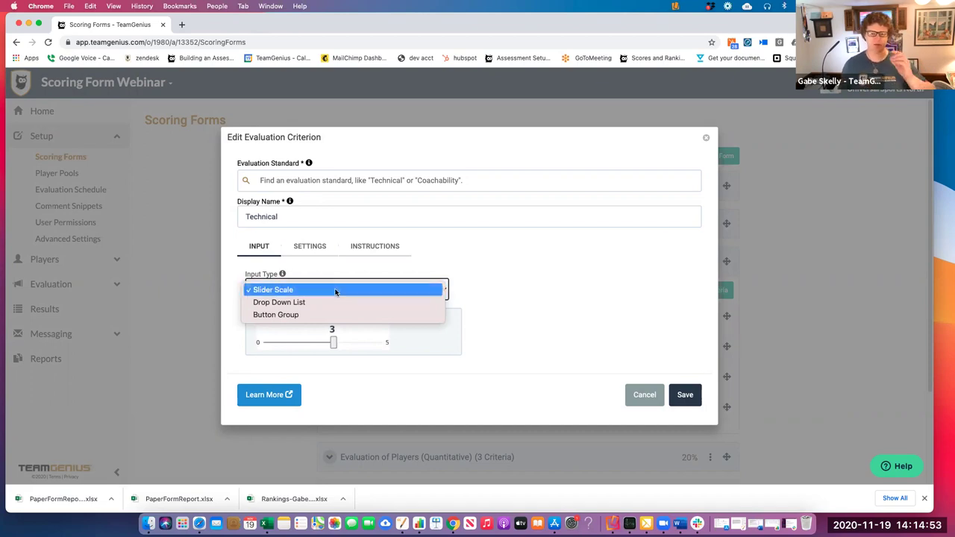
{"action": "left_click", "coordinate": [333, 291]}
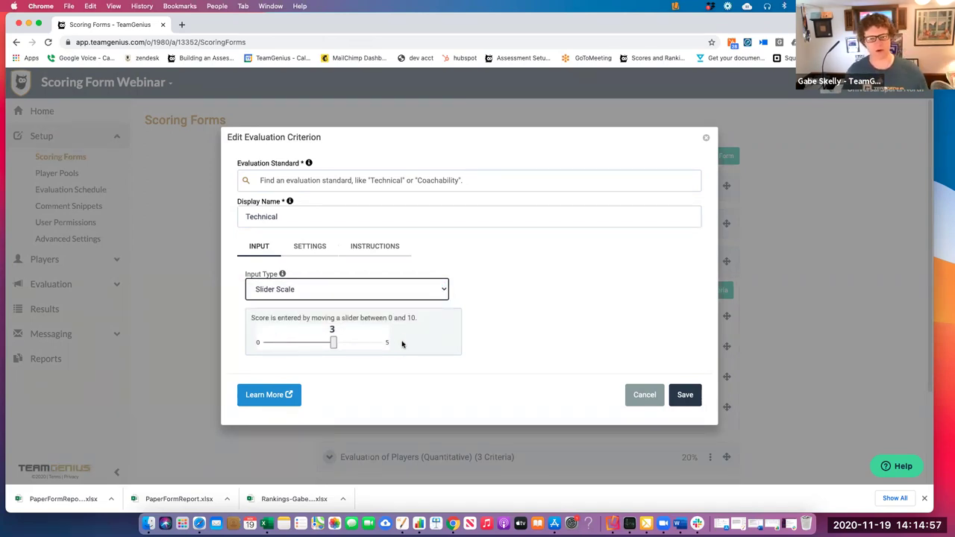
Keep the Technical criterion's aggregation at Average of all scores and show its evaluator instructions
{"action": "left_click", "coordinate": [314, 248]}
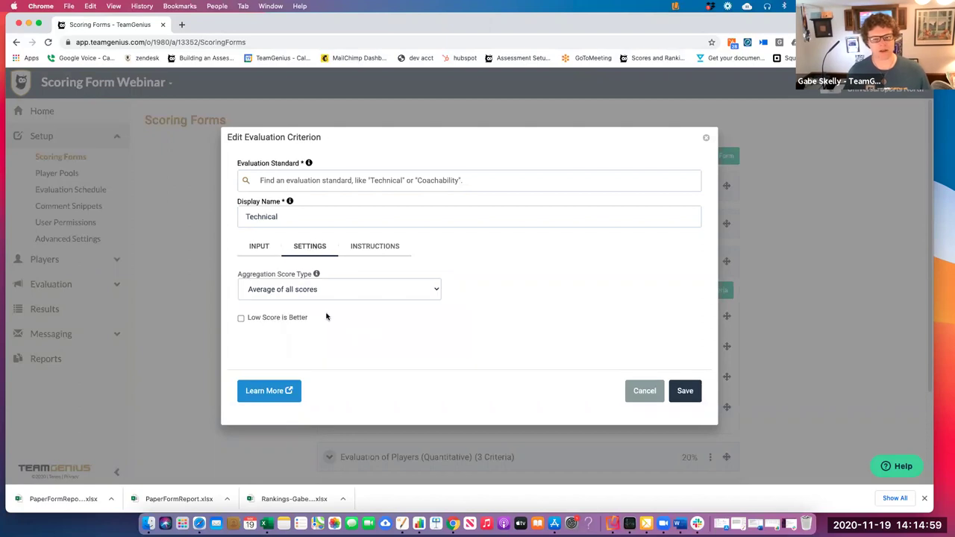
{"action": "left_click", "coordinate": [351, 286]}
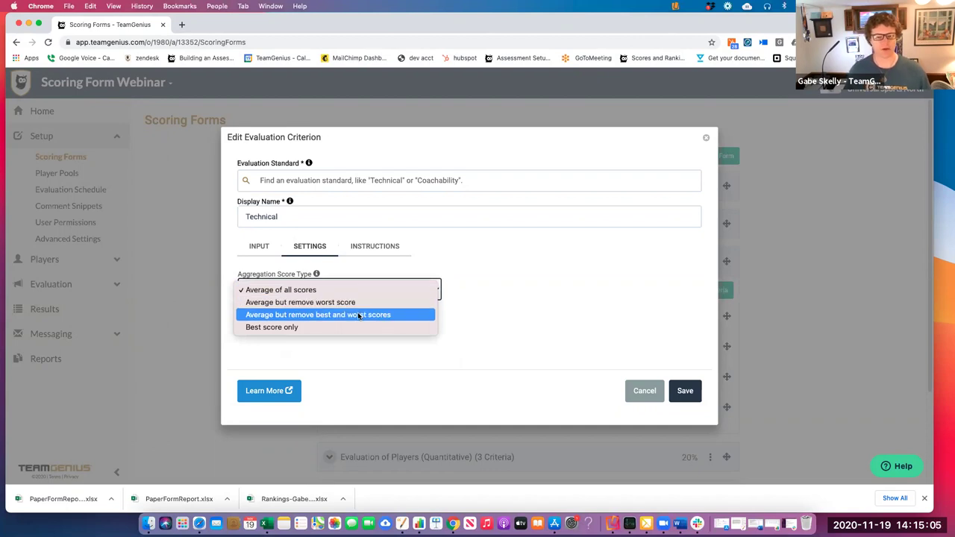
{"action": "left_click", "coordinate": [464, 243]}
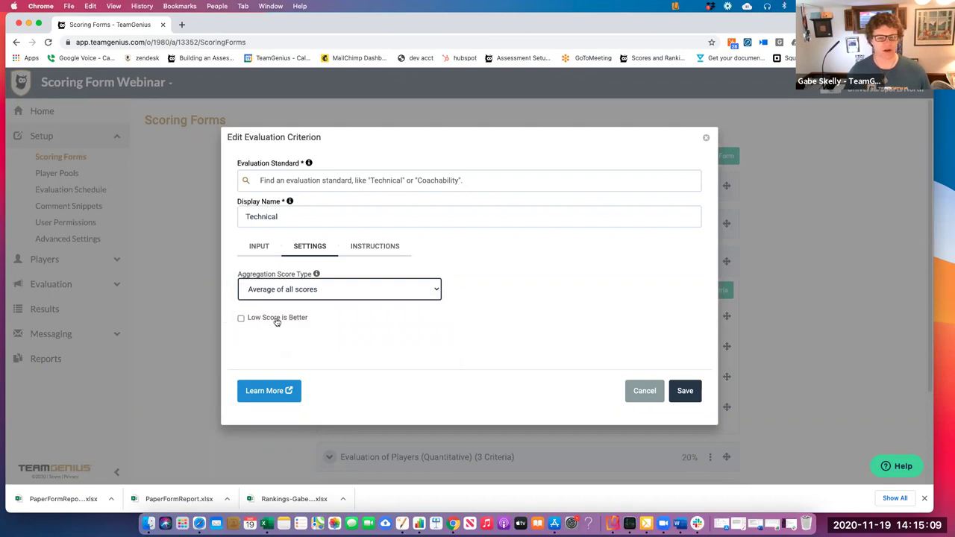
{"action": "left_click", "coordinate": [375, 248]}
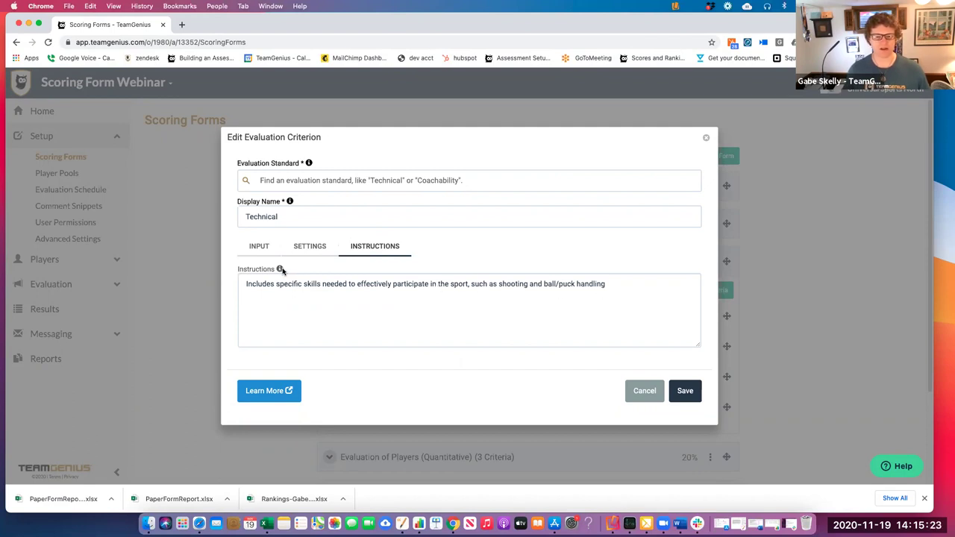
Cancel out of the Technical criterion editor without saving any changes
{"action": "mouse_move", "coordinate": [280, 269]}
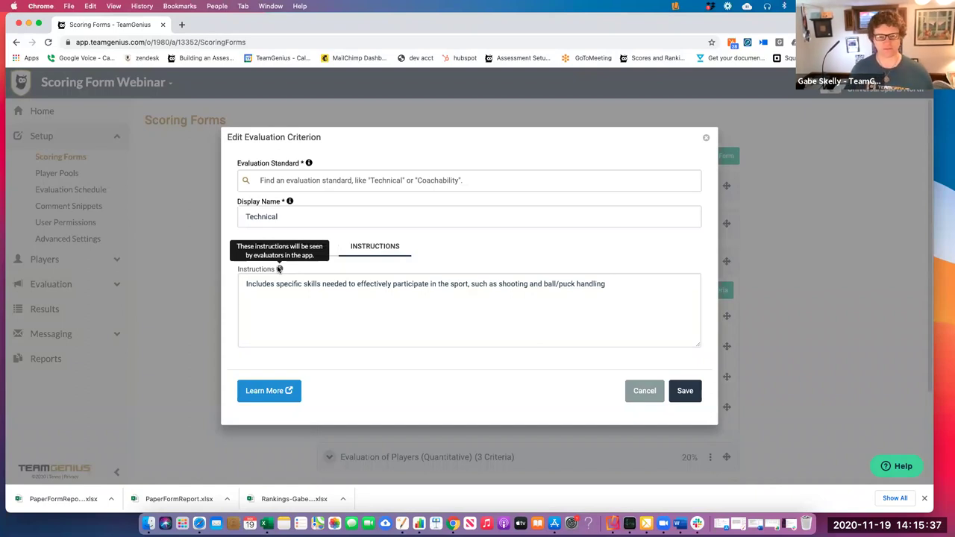
{"action": "left_click", "coordinate": [644, 391]}
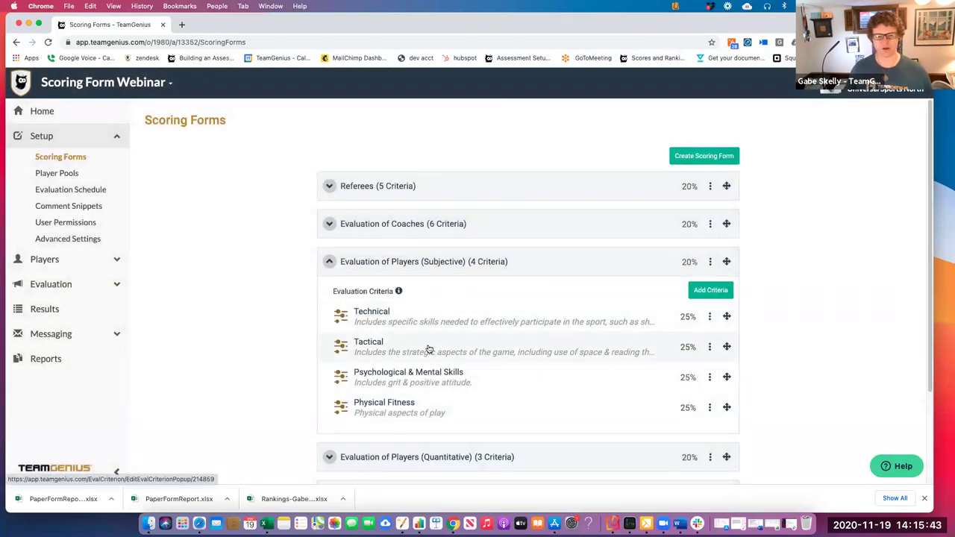
Drag Physical Fitness up in the Subjective criteria order, then shrink and move the iPad mirror aside
{"action": "left_click_drag", "start_coordinate": [726, 407], "coordinate": [720, 316]}
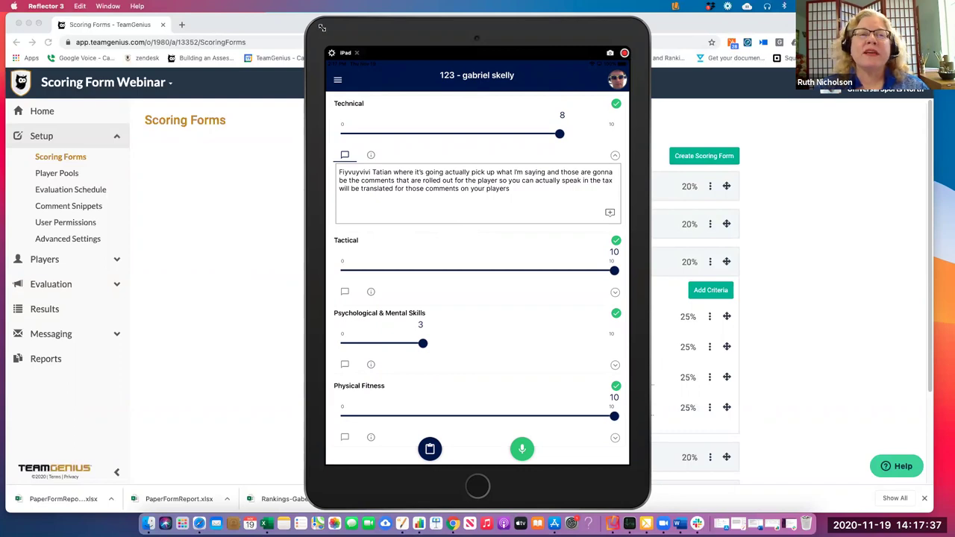
{"action": "left_click", "coordinate": [319, 28]}
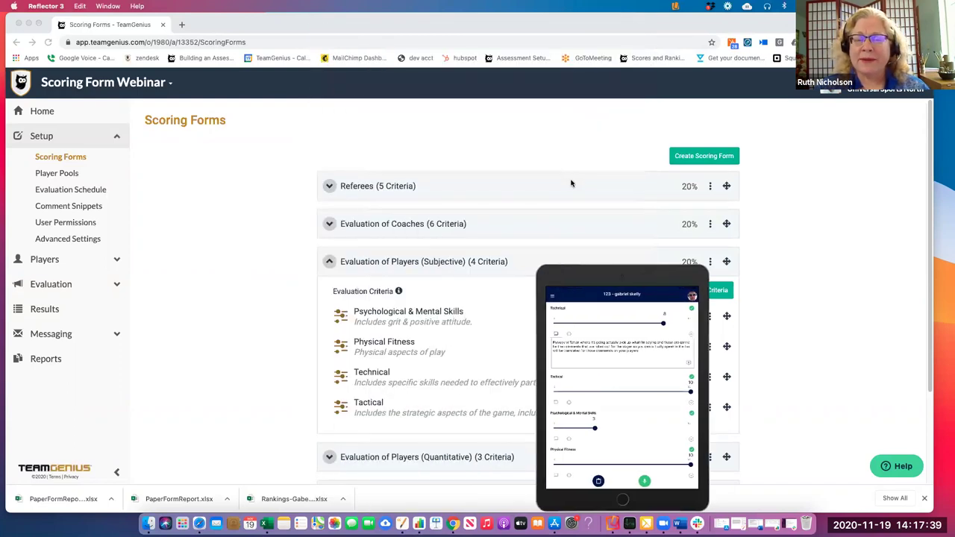
{"action": "left_click_drag", "start_coordinate": [727, 275], "coordinate": [0, 270]}
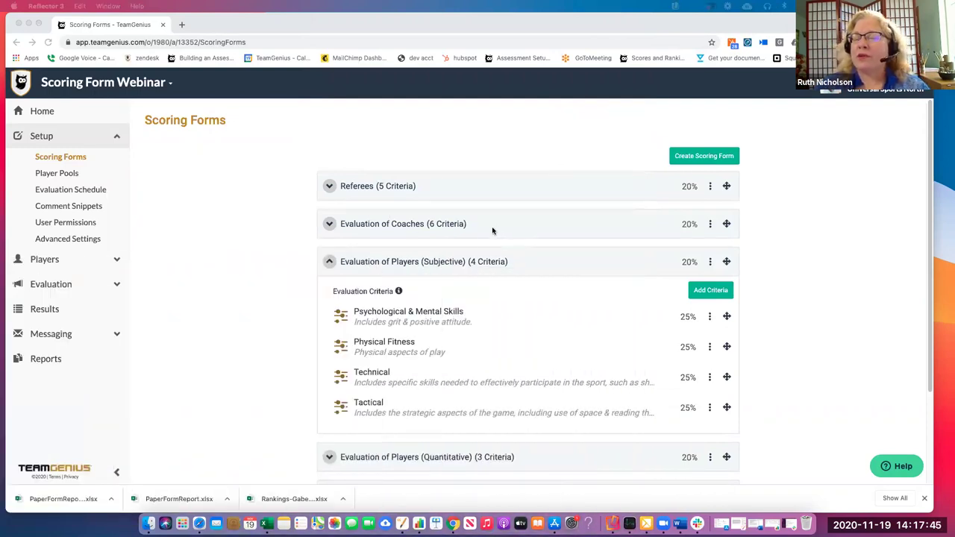
{"action": "left_click", "coordinate": [329, 261]}
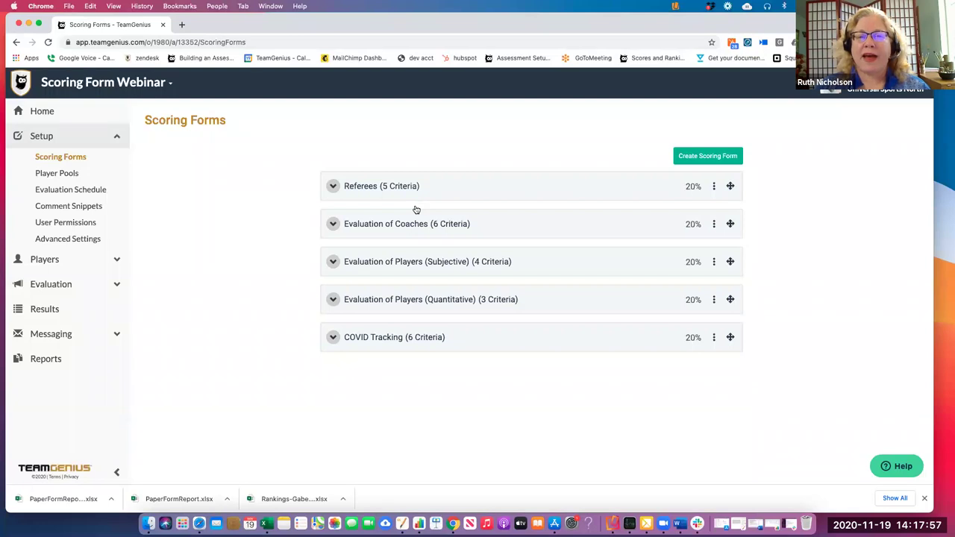
{"action": "left_click", "coordinate": [332, 225]}
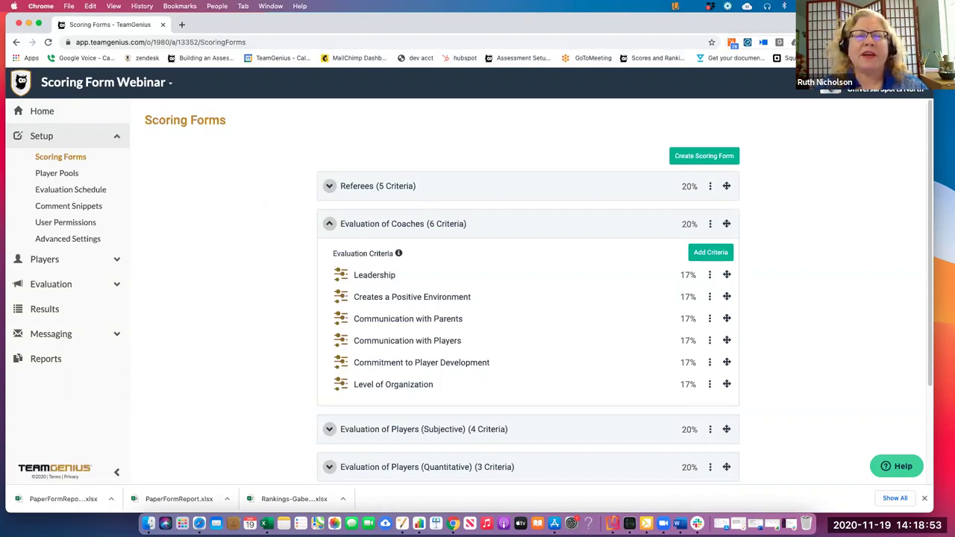
{"action": "left_click", "coordinate": [330, 187]}
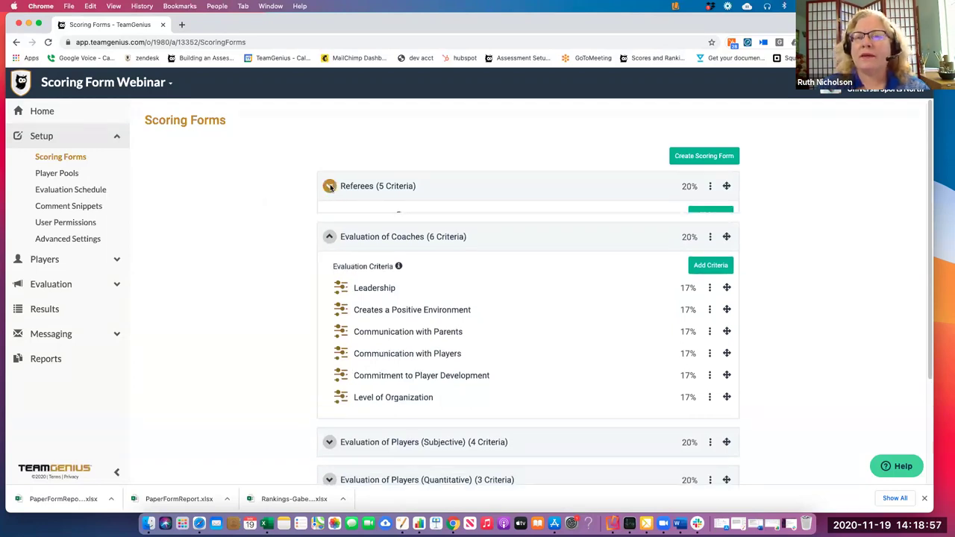
{"action": "scroll", "coordinate": [259, 222], "scroll_direction": "down", "scroll_amount": 3}
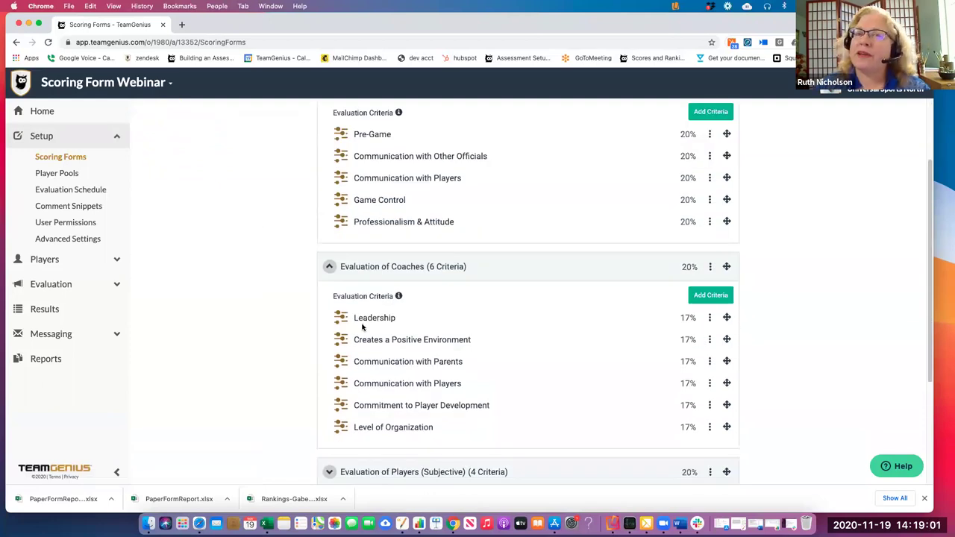
{"action": "scroll", "coordinate": [271, 276], "scroll_direction": "up", "scroll_amount": 3}
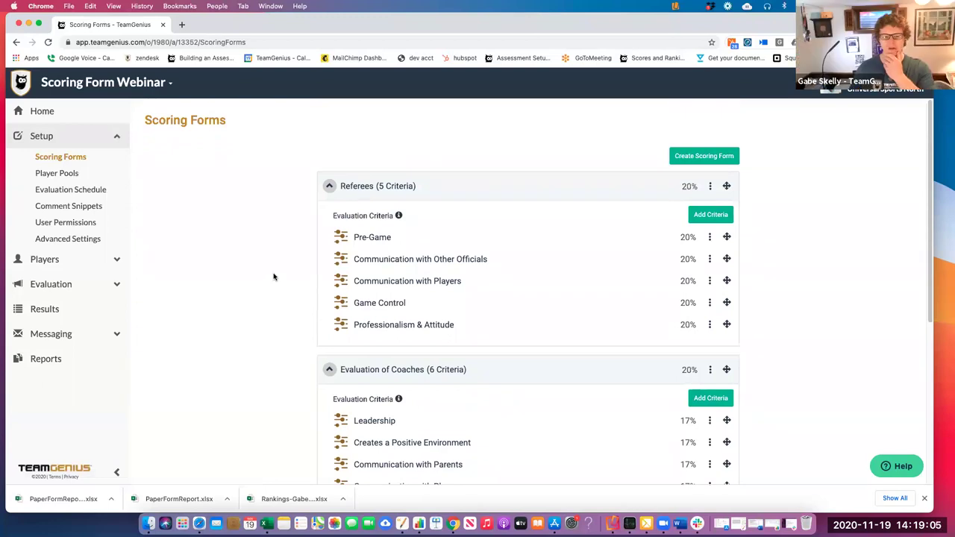
{"action": "scroll", "coordinate": [274, 277], "scroll_direction": "down", "scroll_amount": 3}
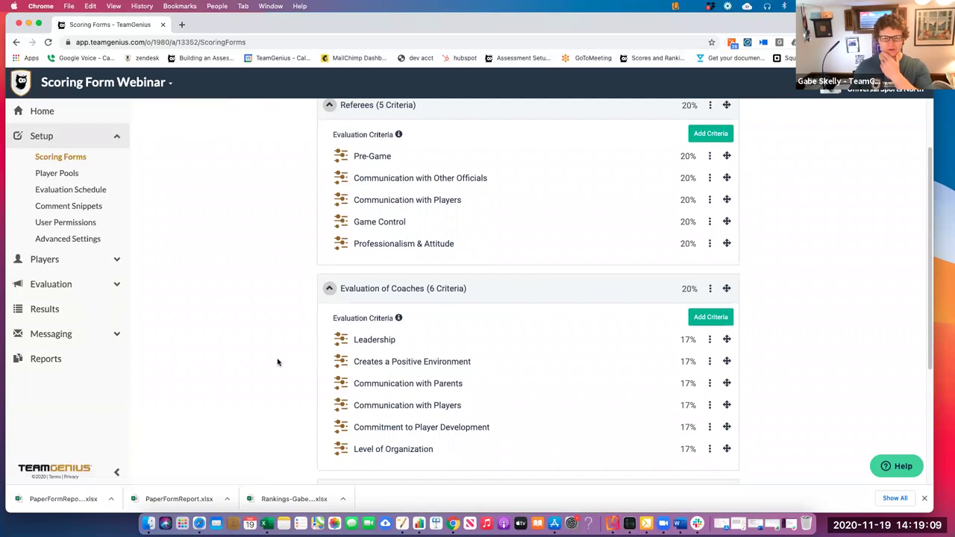
{"action": "scroll", "coordinate": [275, 363], "scroll_direction": "down", "scroll_amount": 1}
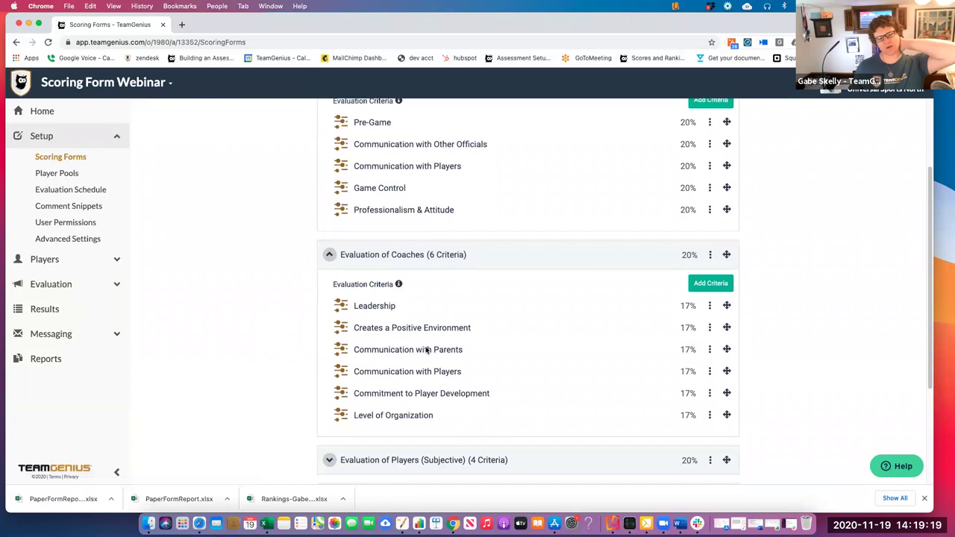
{"action": "scroll", "coordinate": [269, 358], "scroll_direction": "down", "scroll_amount": 1}
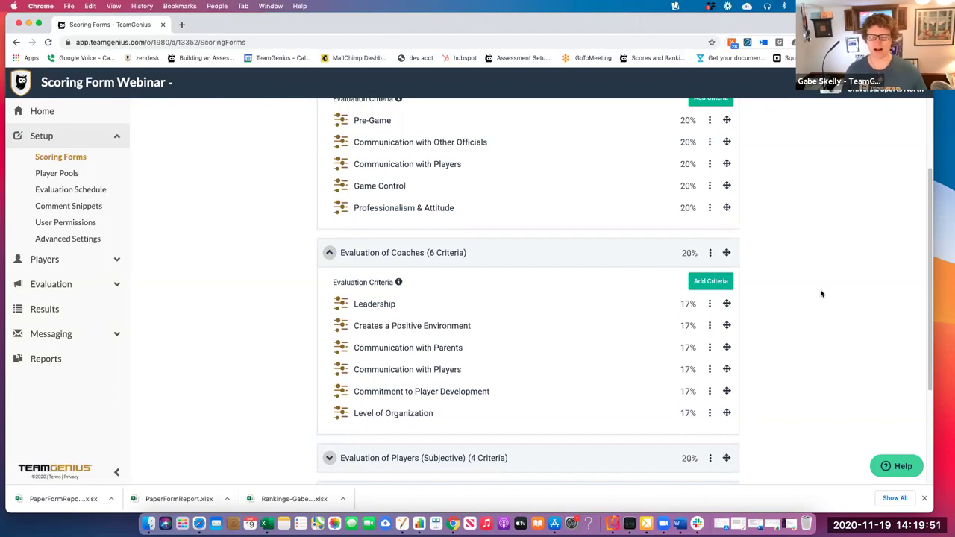
{"action": "scroll", "coordinate": [792, 294], "scroll_direction": "up", "scroll_amount": 3}
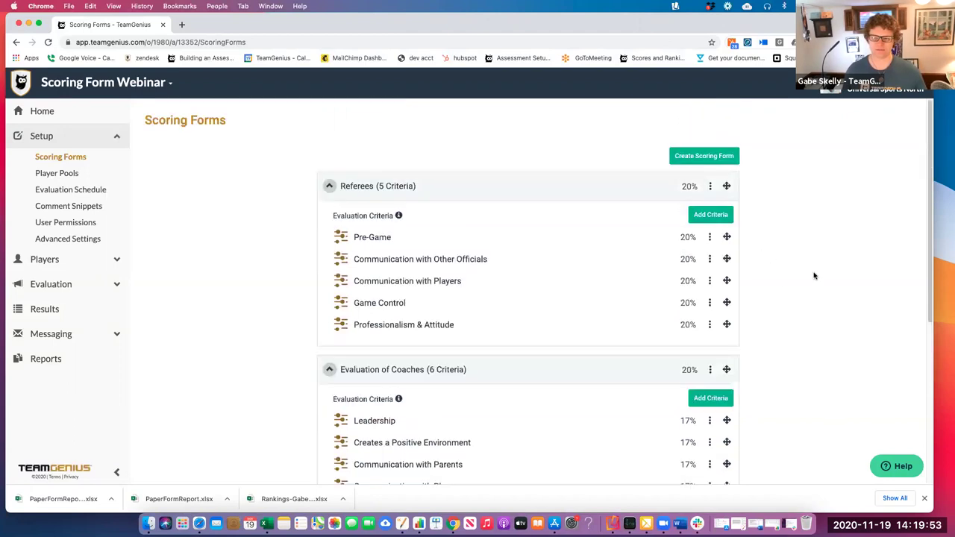
{"action": "scroll", "coordinate": [840, 335], "scroll_direction": "down", "scroll_amount": 3}
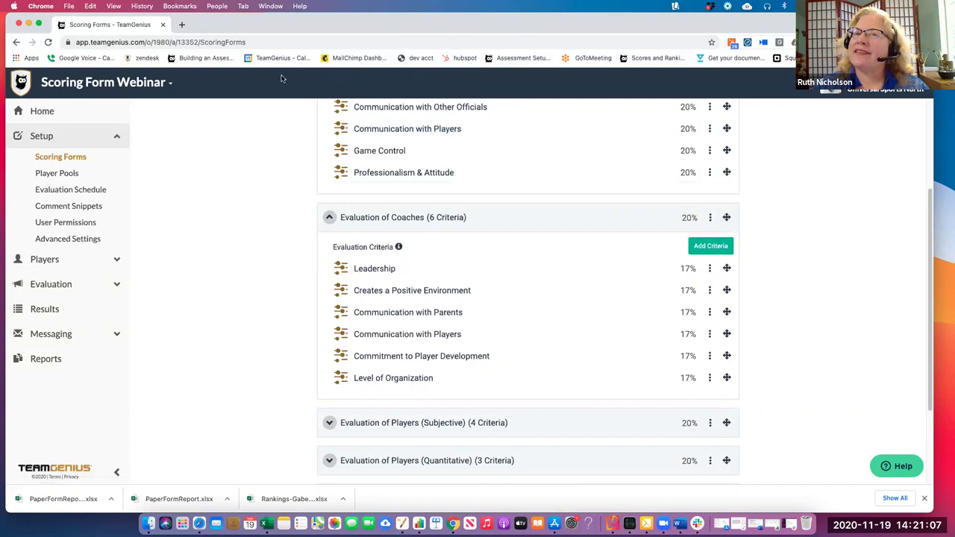
{"action": "scroll", "coordinate": [810, 277], "scroll_direction": "up", "scroll_amount": 3}
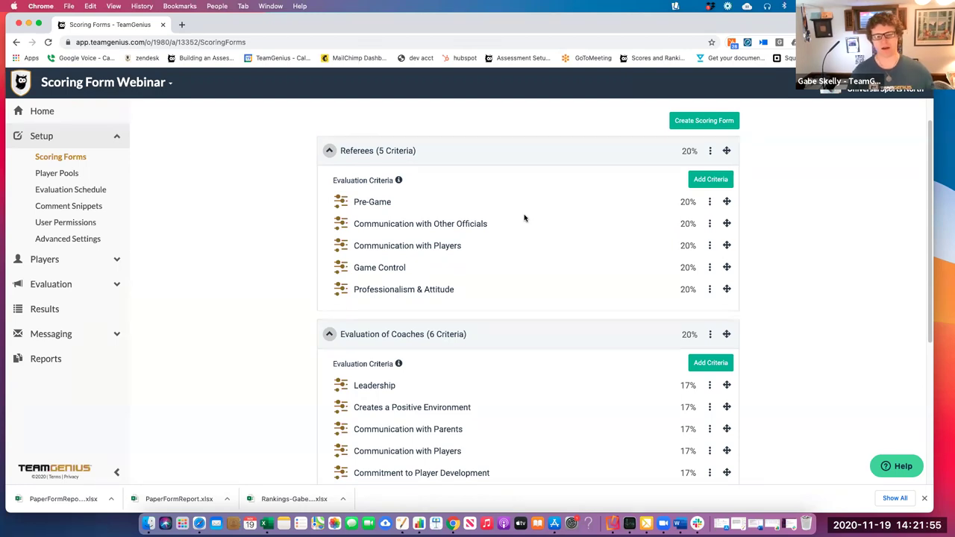
Edit the Referees form's Pre-Game criterion and view its blank instructions
{"action": "left_click", "coordinate": [709, 205]}
{"action": "left_click", "coordinate": [713, 217]}
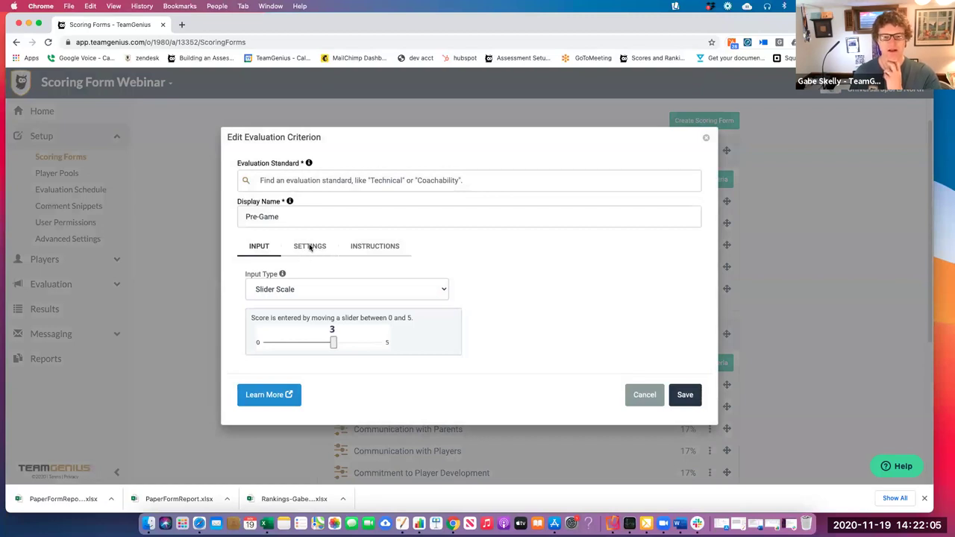
{"action": "left_click", "coordinate": [373, 248]}
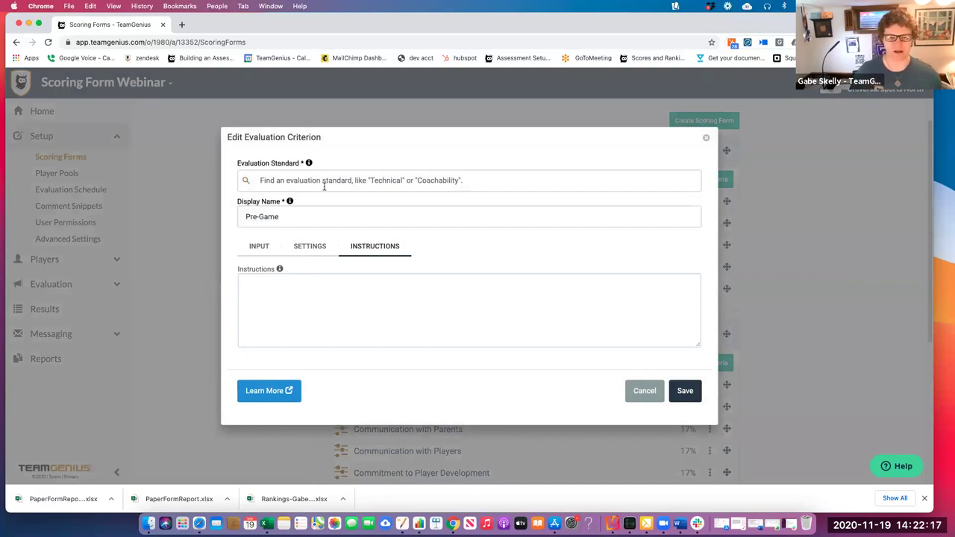
Close the Pre-Game criterion editor with its X, leaving the Referees criteria unchanged
{"action": "left_click", "coordinate": [708, 141]}
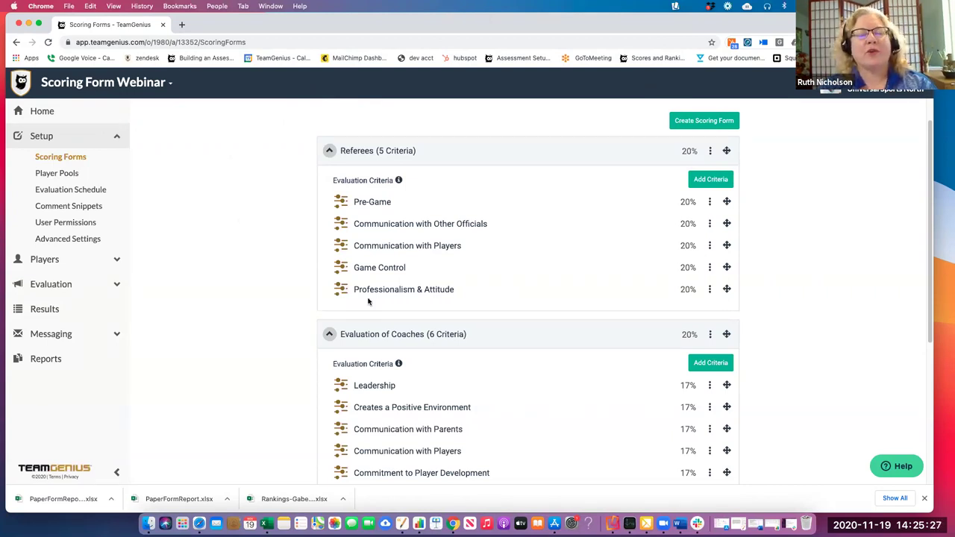
Collapse Referees and Evaluation of Coaches, expand COVID Tracking, and open the Temperature row's menu
{"action": "scroll", "coordinate": [367, 301], "scroll_direction": "down", "scroll_amount": 1}
{"action": "scroll", "coordinate": [328, 197], "scroll_direction": "up", "scroll_amount": 2}
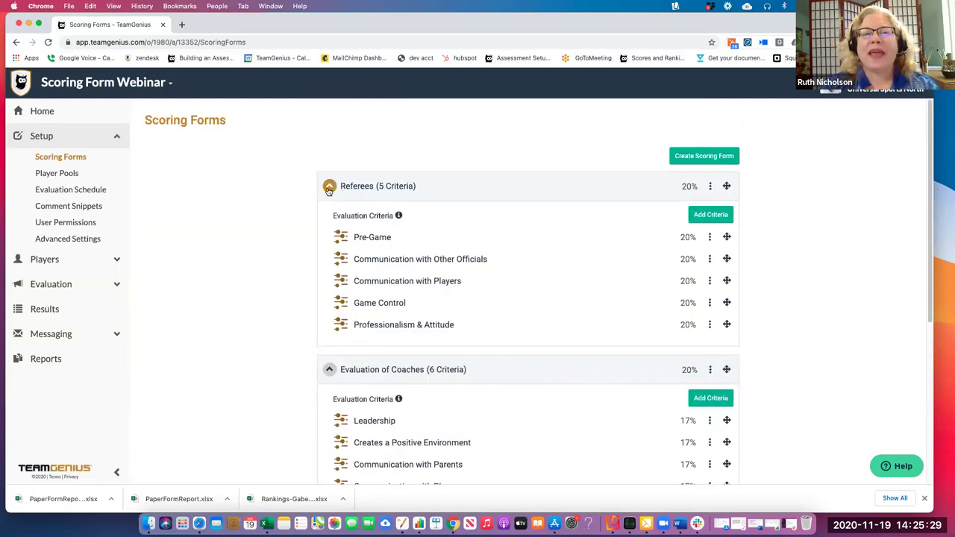
{"action": "left_click", "coordinate": [329, 186]}
{"action": "left_click", "coordinate": [329, 223]}
{"action": "left_click", "coordinate": [332, 338]}
{"action": "scroll", "coordinate": [277, 314], "scroll_direction": "down", "scroll_amount": 3}
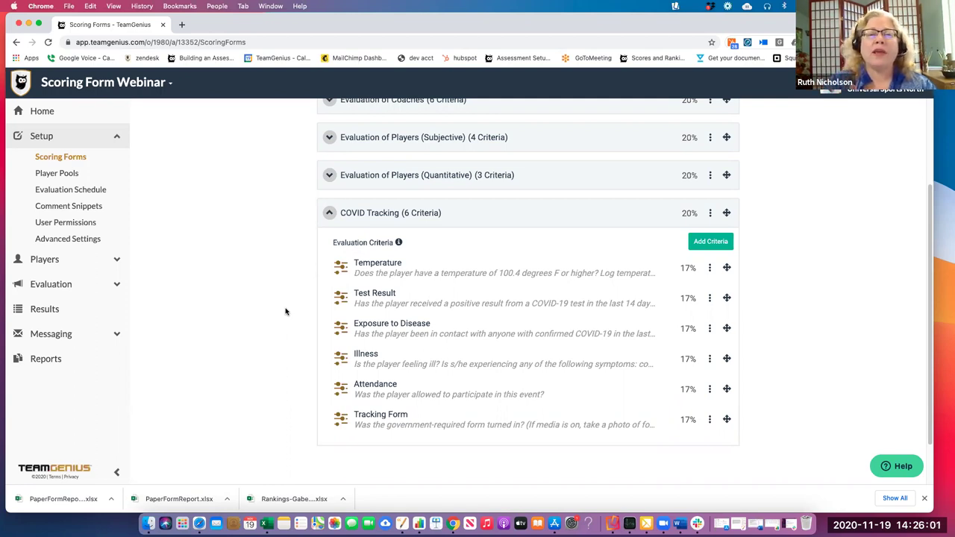
{"action": "left_click", "coordinate": [710, 269]}
Edit Temperature to show its 100.4 °F check instructions, and dismiss Chrome's download shelf
{"action": "left_click", "coordinate": [701, 282]}
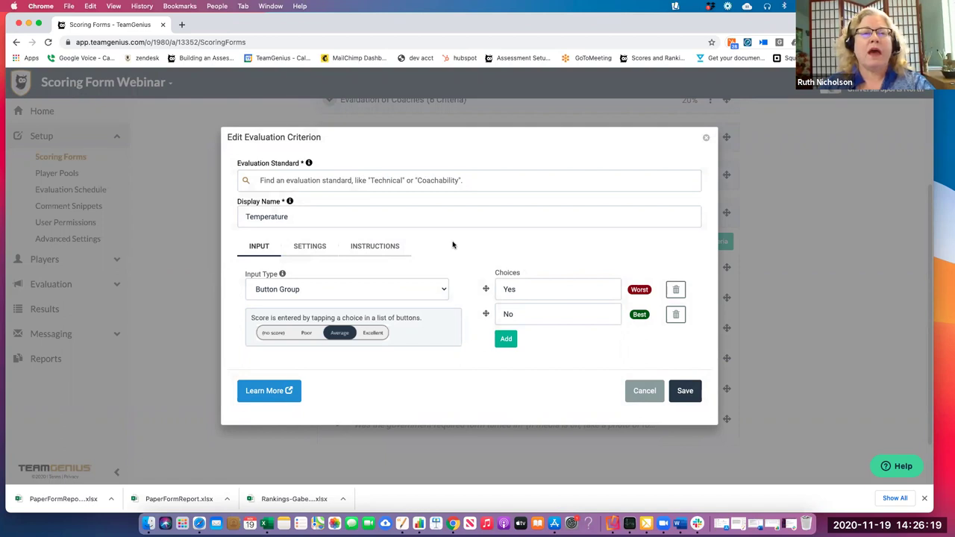
{"action": "left_click", "coordinate": [386, 250]}
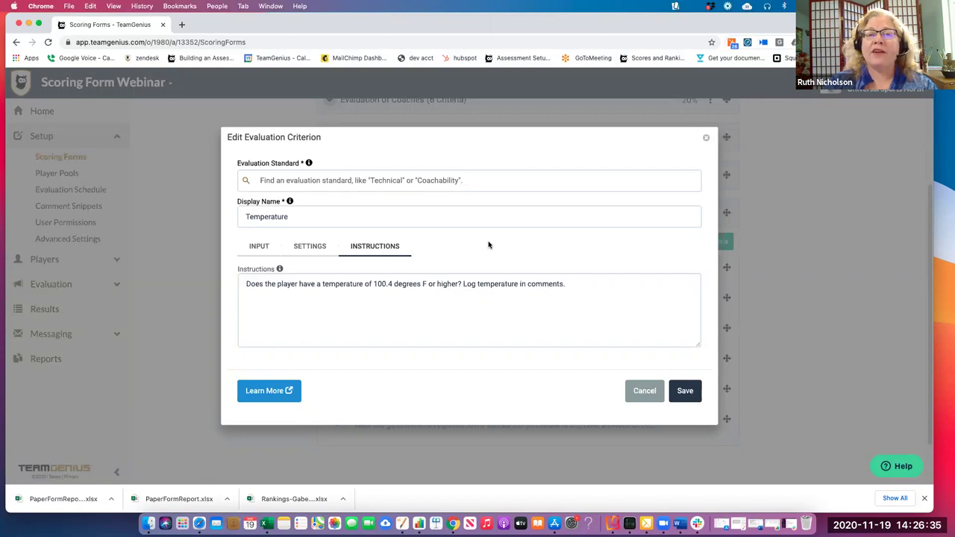
{"action": "left_click", "coordinate": [926, 498]}
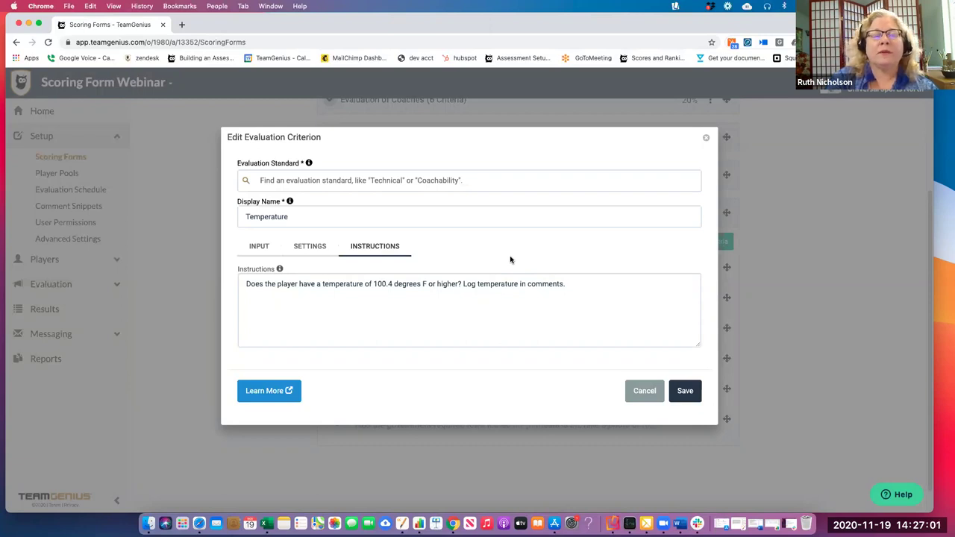
Review Temperature's best-score aggregation and Yes-worst/No-best button group, then cancel without saving
{"action": "left_click", "coordinate": [317, 249]}
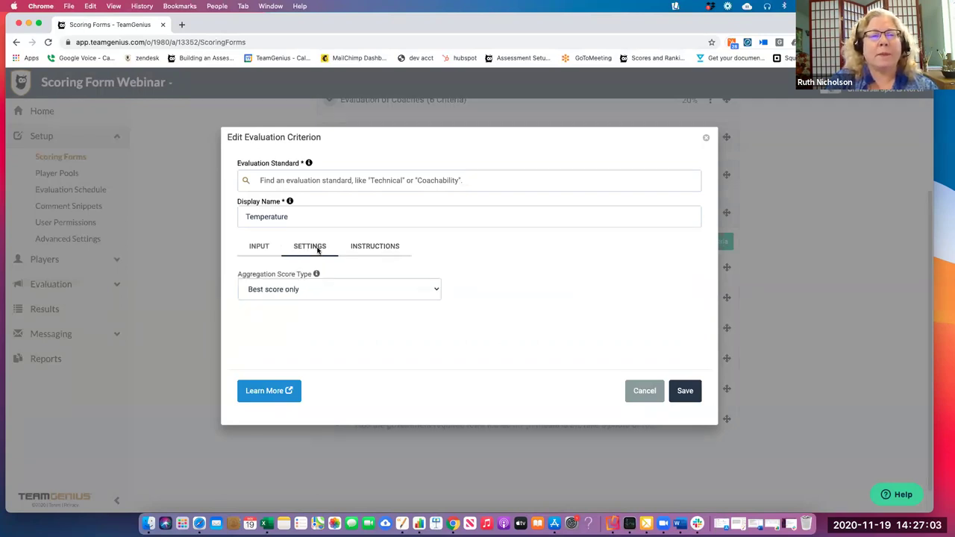
{"action": "left_click", "coordinate": [267, 248]}
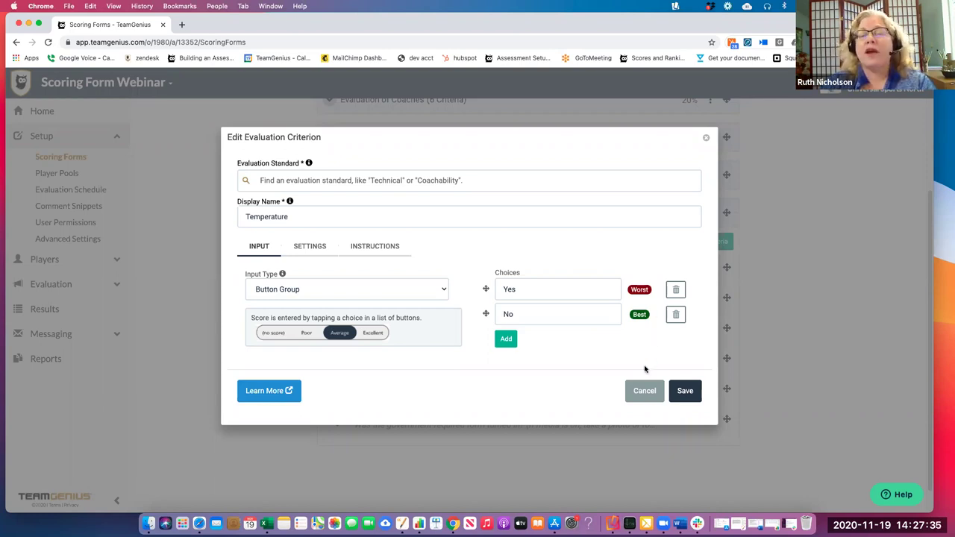
{"action": "left_click", "coordinate": [645, 391]}
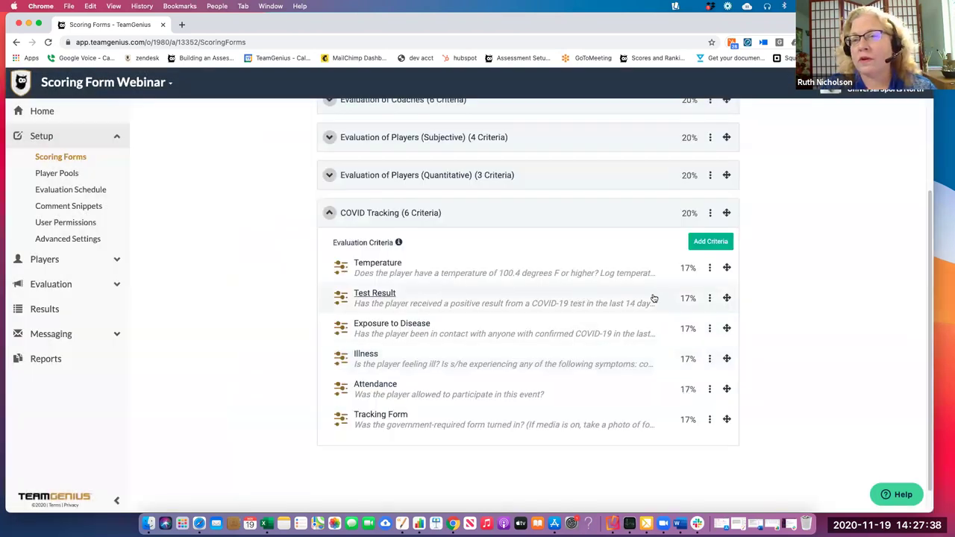
Review the Test Result criterion's Yes/No input choices, then close it without saving
{"action": "left_click", "coordinate": [710, 299]}
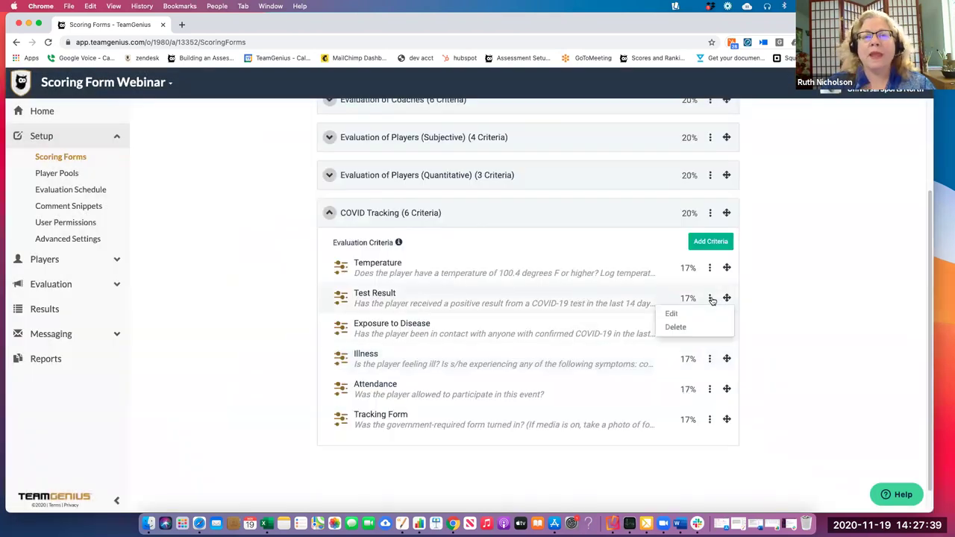
{"action": "left_click", "coordinate": [708, 315]}
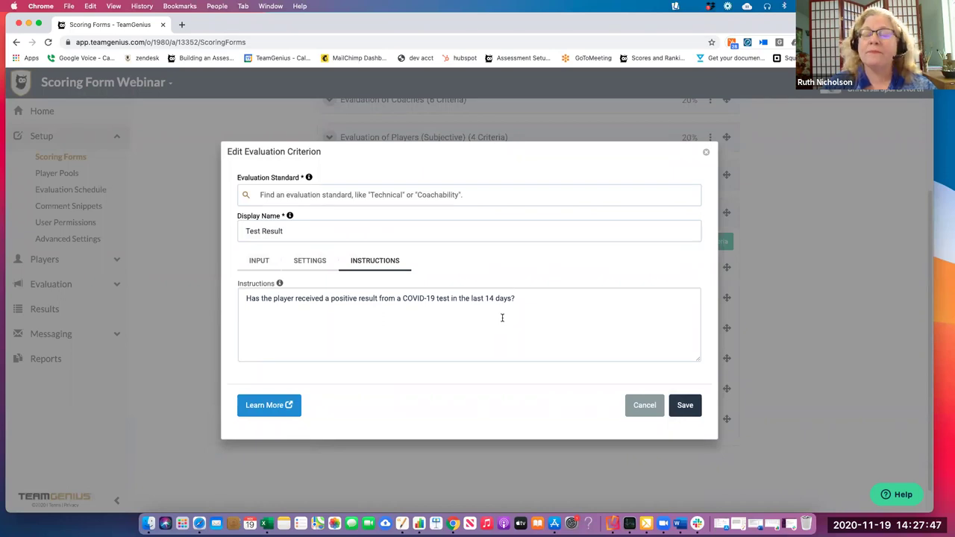
{"action": "left_click", "coordinate": [261, 263]}
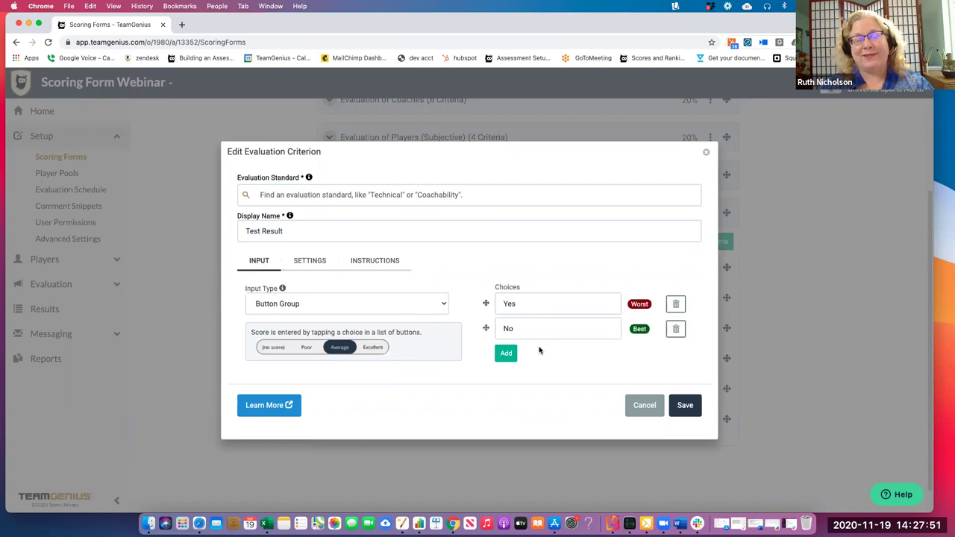
{"action": "left_click", "coordinate": [636, 405]}
Review Exposure to Disease's instructions and Yes/No choices, then close it without saving
{"action": "left_click", "coordinate": [710, 329]}
{"action": "left_click", "coordinate": [672, 344]}
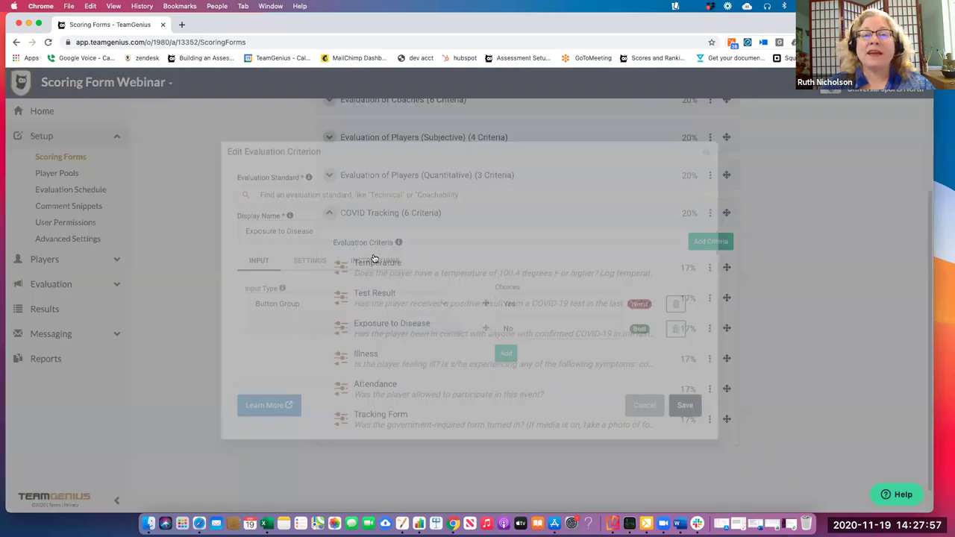
{"action": "left_click", "coordinate": [375, 260]}
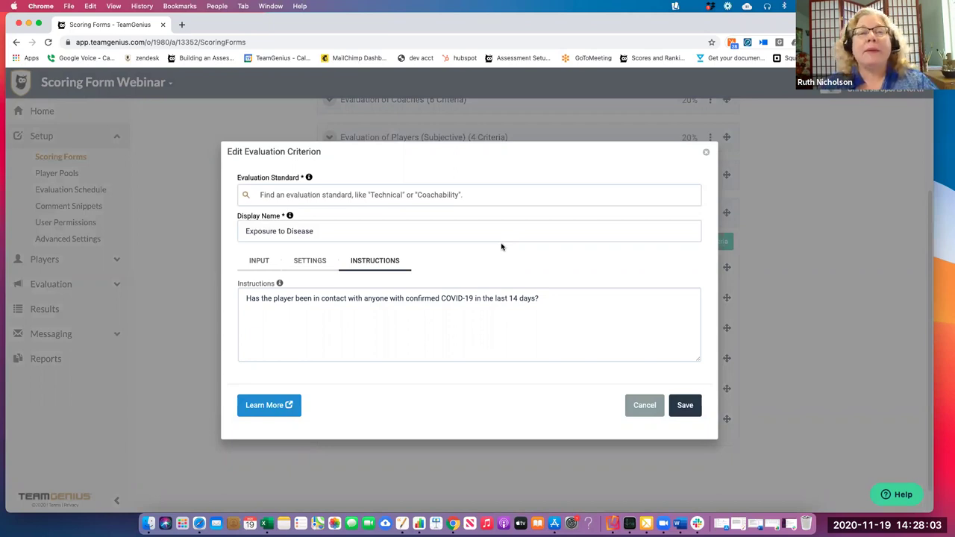
{"action": "left_click", "coordinate": [259, 260]}
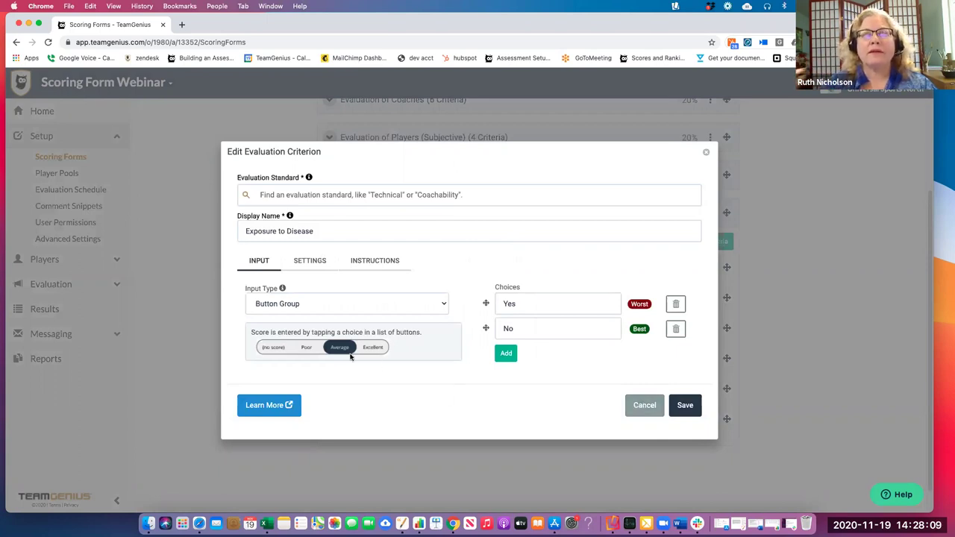
{"action": "left_click", "coordinate": [645, 406]}
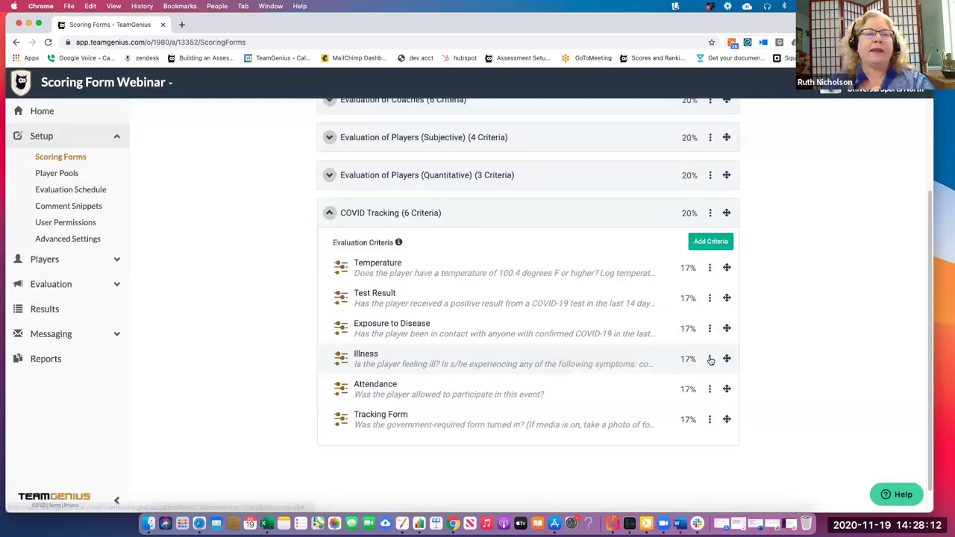
{"action": "left_click", "coordinate": [708, 359]}
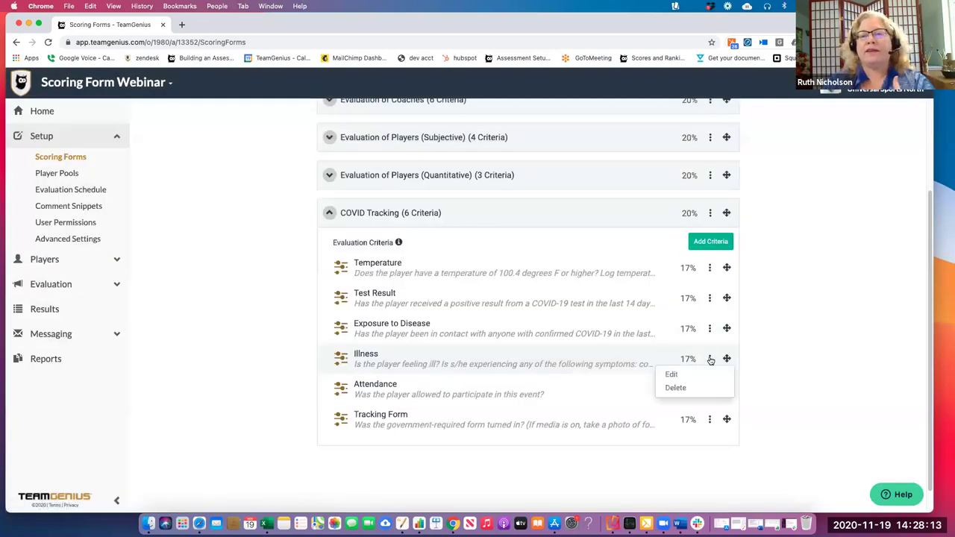
{"action": "left_click", "coordinate": [704, 374]}
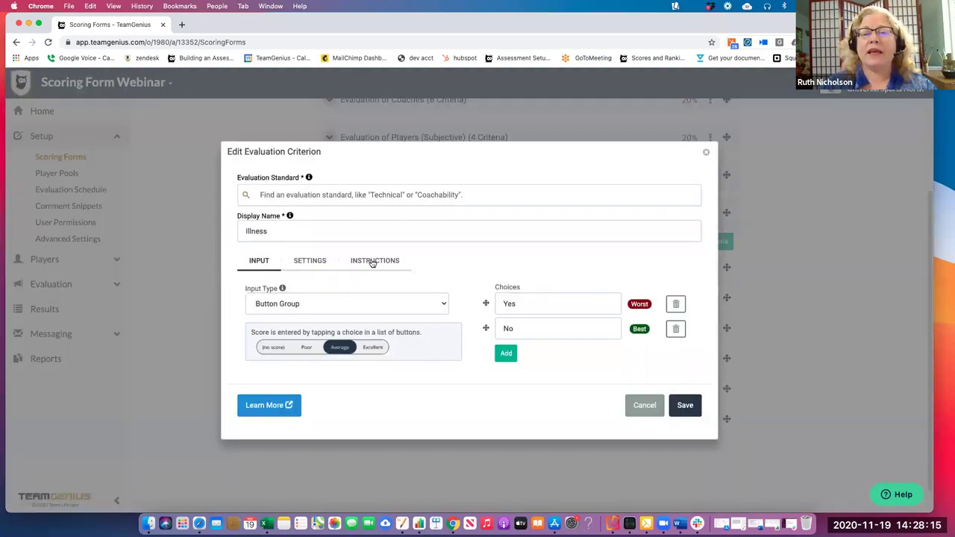
{"action": "left_click", "coordinate": [372, 262]}
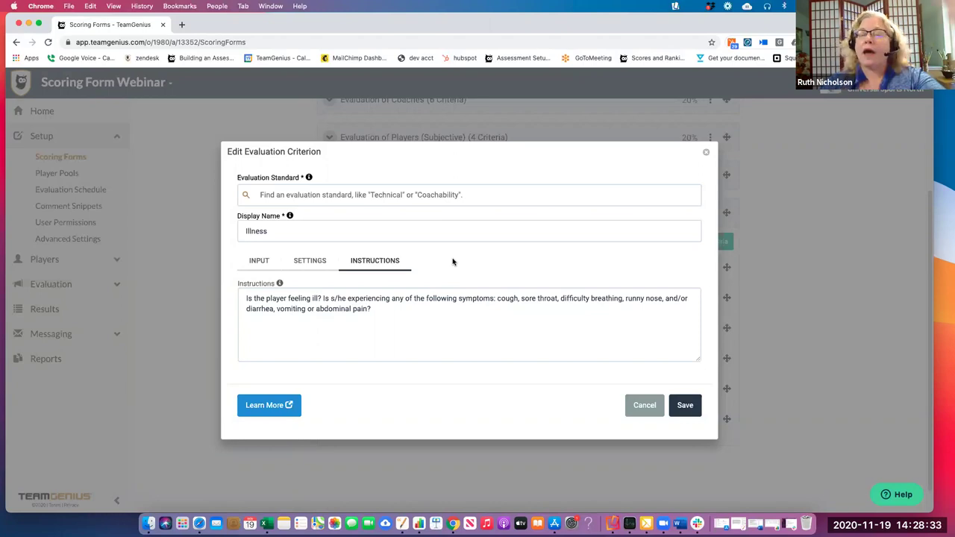
{"action": "left_click", "coordinate": [259, 261]}
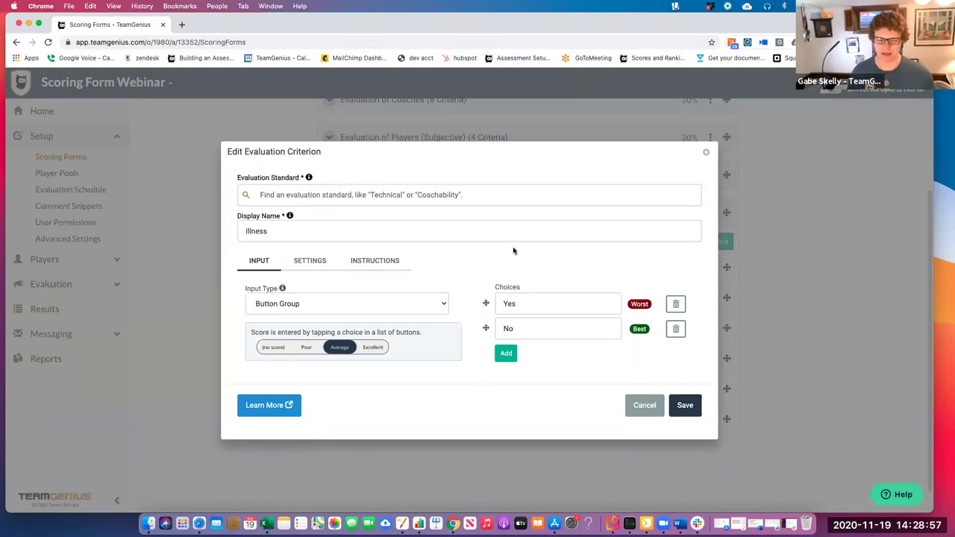
{"action": "left_click", "coordinate": [634, 411]}
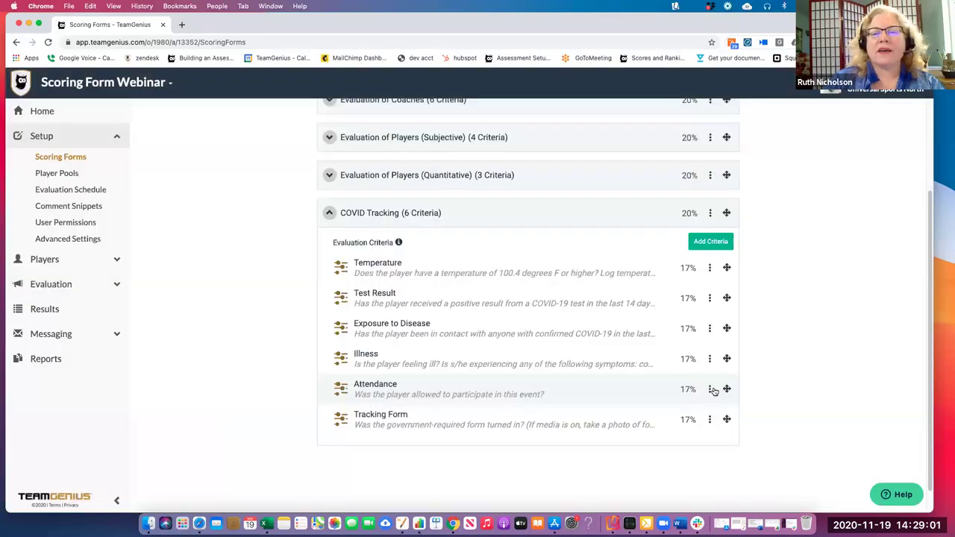
{"action": "left_click", "coordinate": [709, 389]}
{"action": "left_click", "coordinate": [706, 407]}
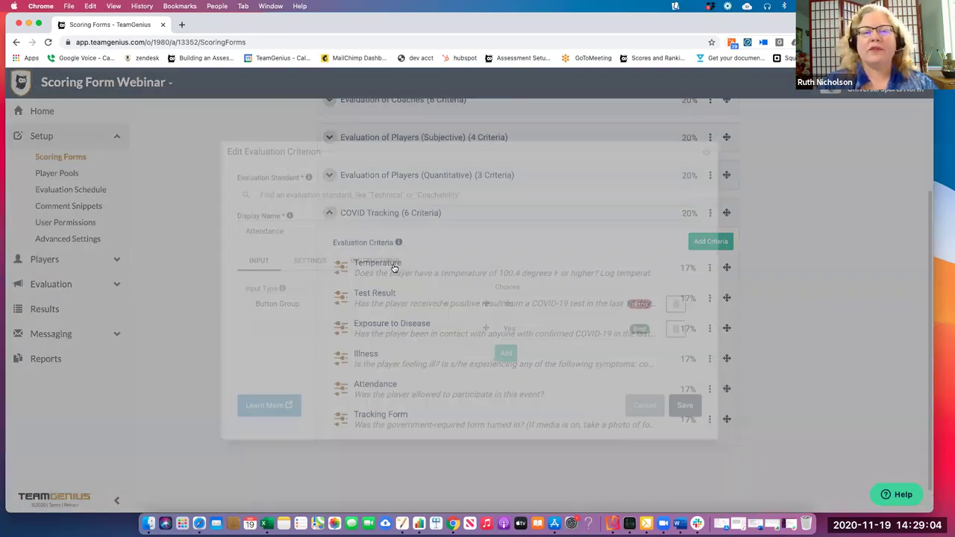
{"action": "left_click", "coordinate": [395, 265]}
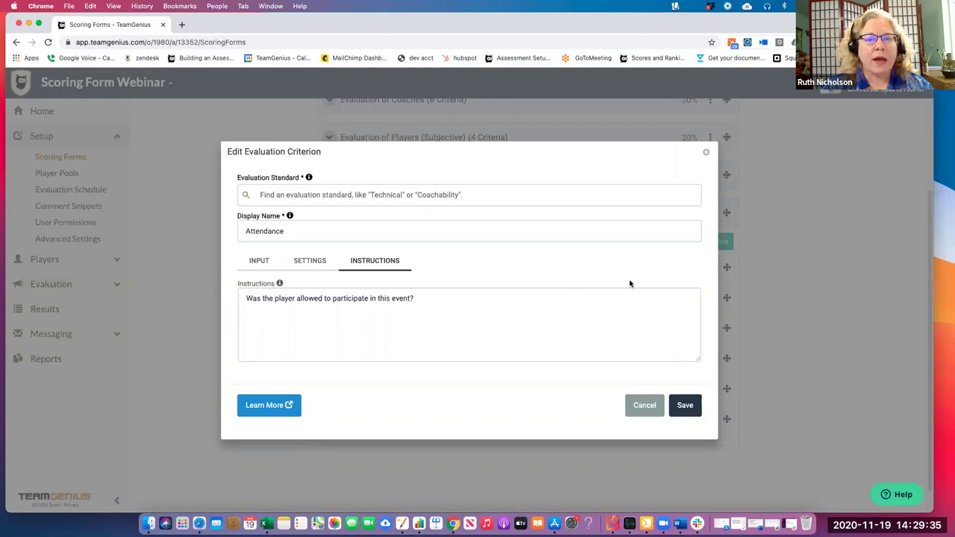
{"action": "left_click", "coordinate": [646, 407]}
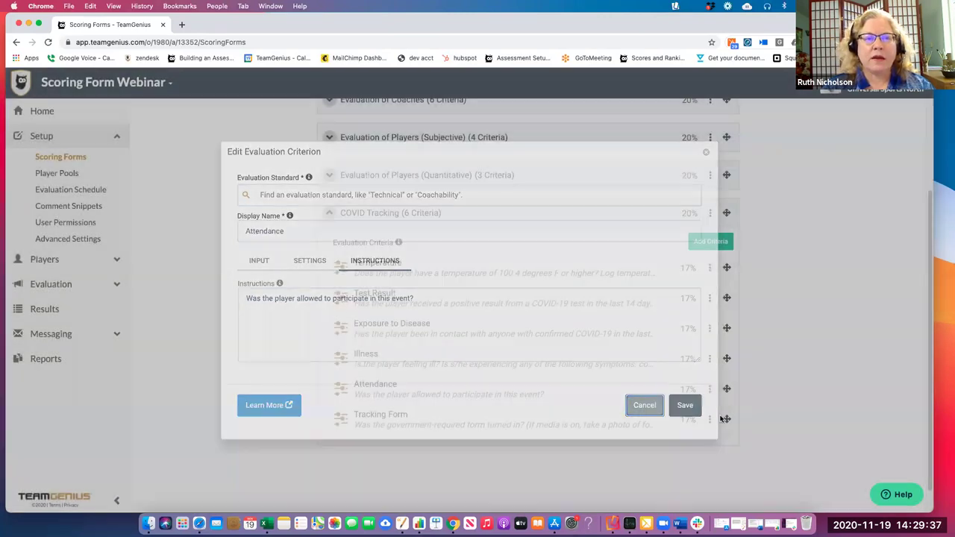
{"action": "left_click", "coordinate": [709, 421]}
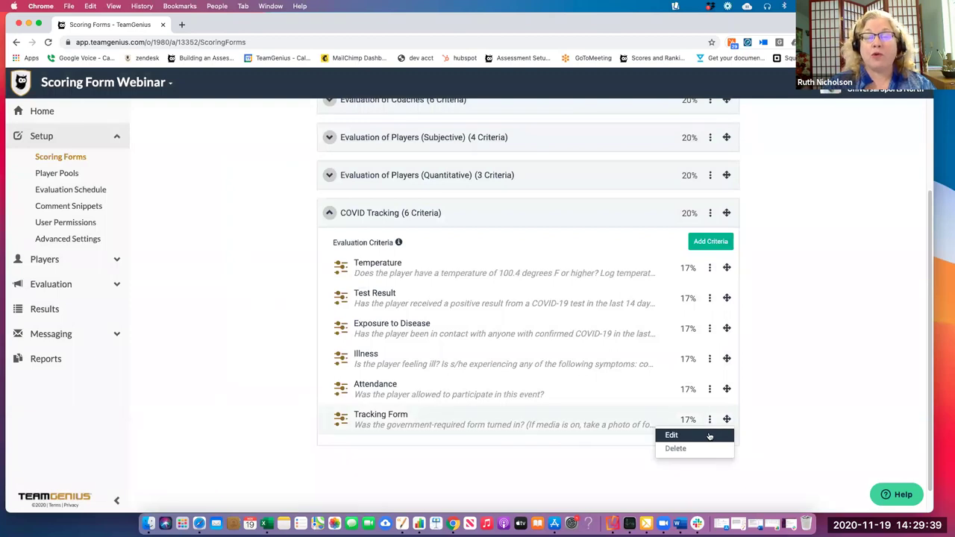
{"action": "left_click", "coordinate": [672, 435]}
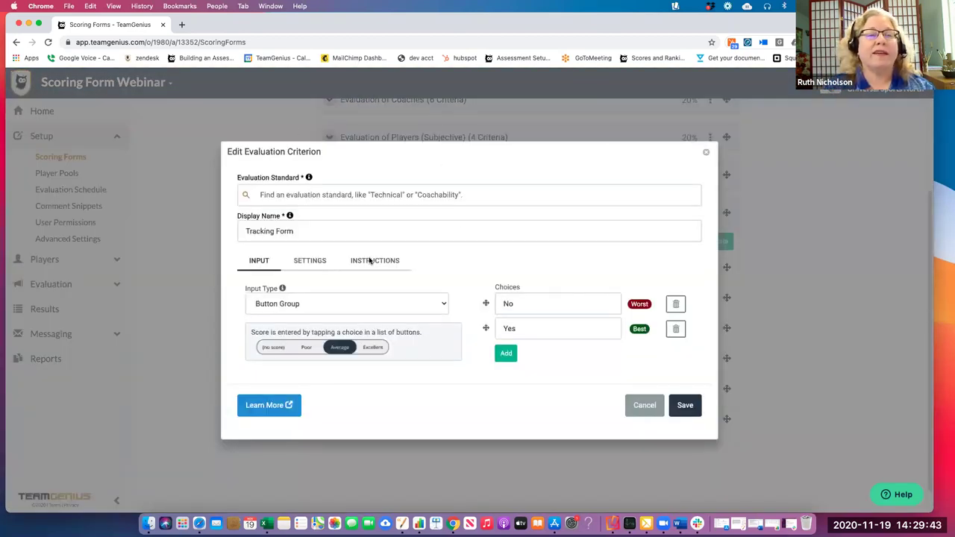
{"action": "double_click", "coordinate": [373, 261]}
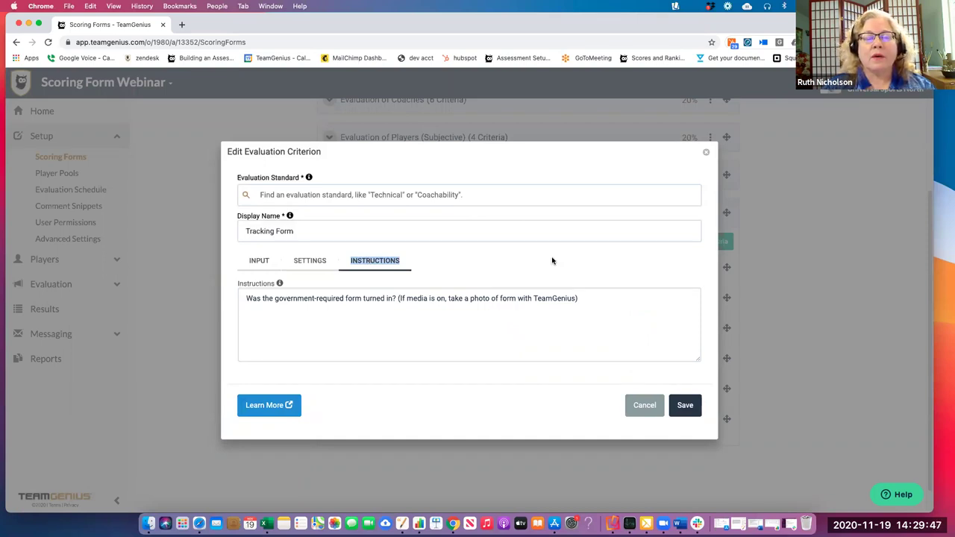
{"action": "left_click_drag", "start_coordinate": [247, 298], "coordinate": [579, 299]}
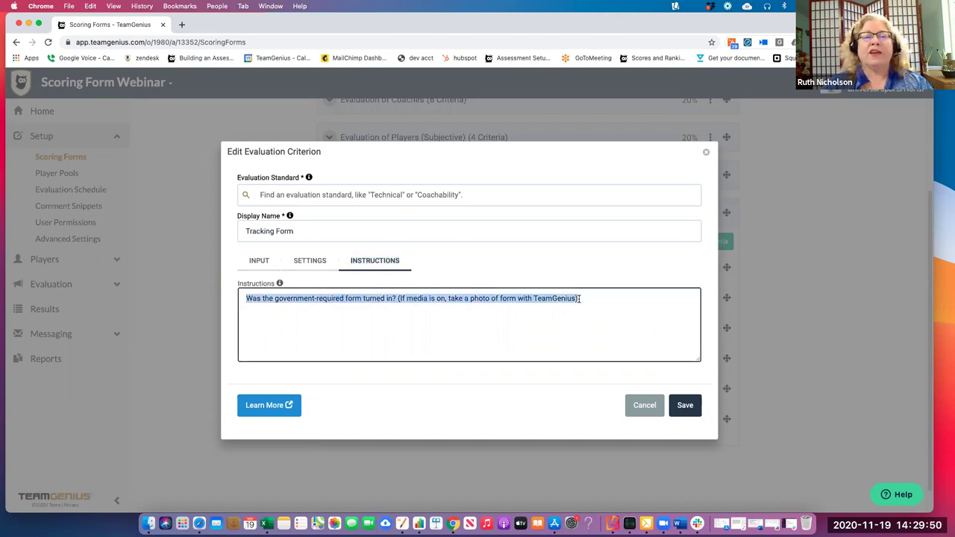
{"action": "left_click", "coordinate": [543, 328]}
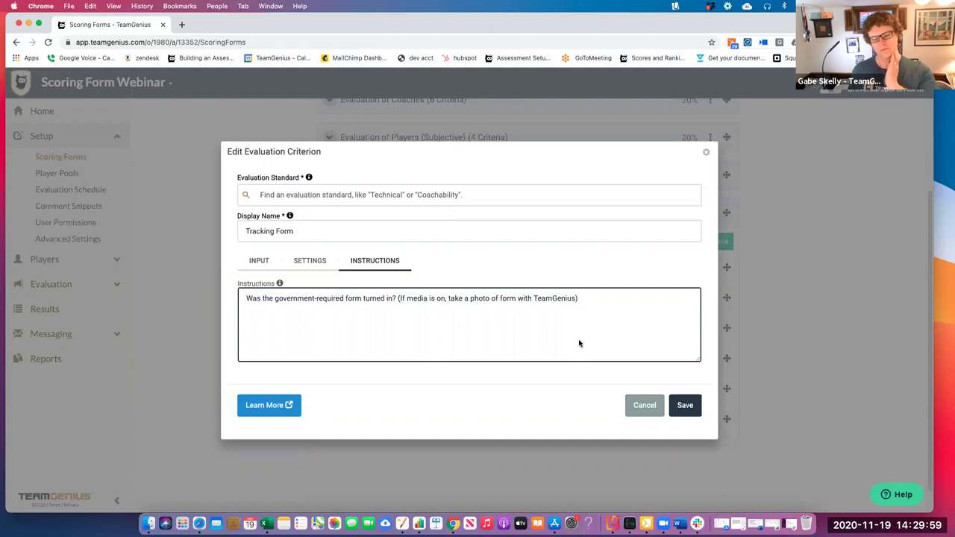
{"action": "left_click", "coordinate": [643, 406]}
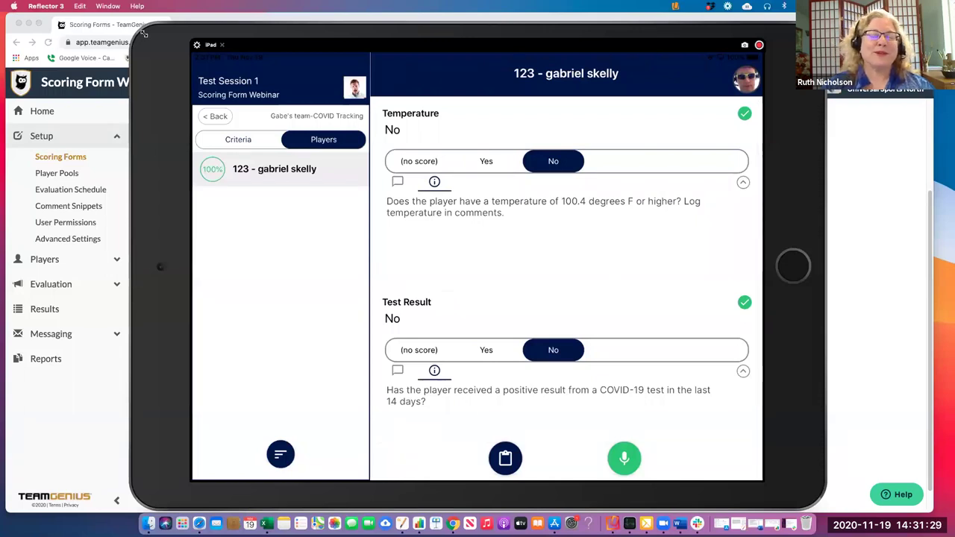
Shrink and quit the Reflector iPad mirror, then collapse the COVID Tracking form
{"action": "left_click_drag", "start_coordinate": [147, 38], "coordinate": [329, 161]}
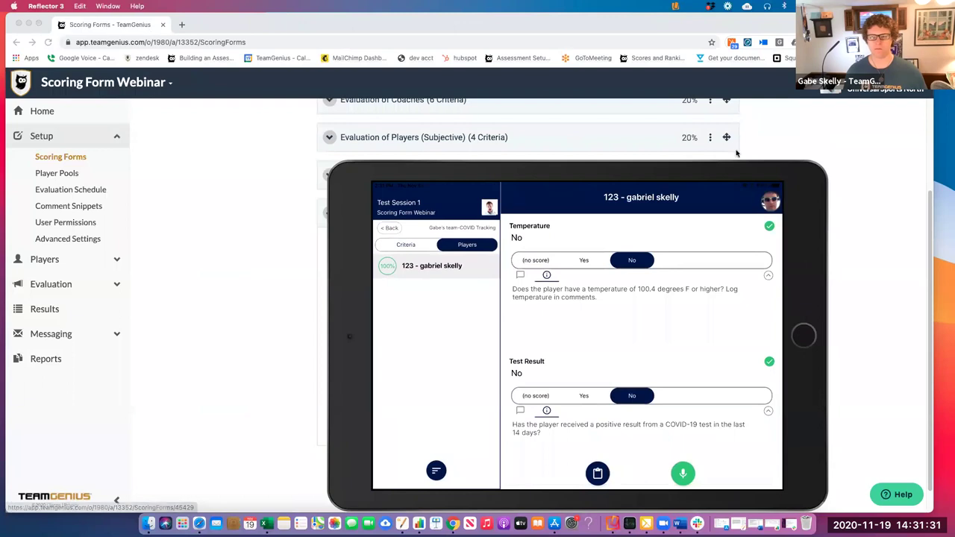
{"action": "left_click_drag", "start_coordinate": [813, 170], "coordinate": [737, 238]}
{"action": "key", "text": "super+q"}
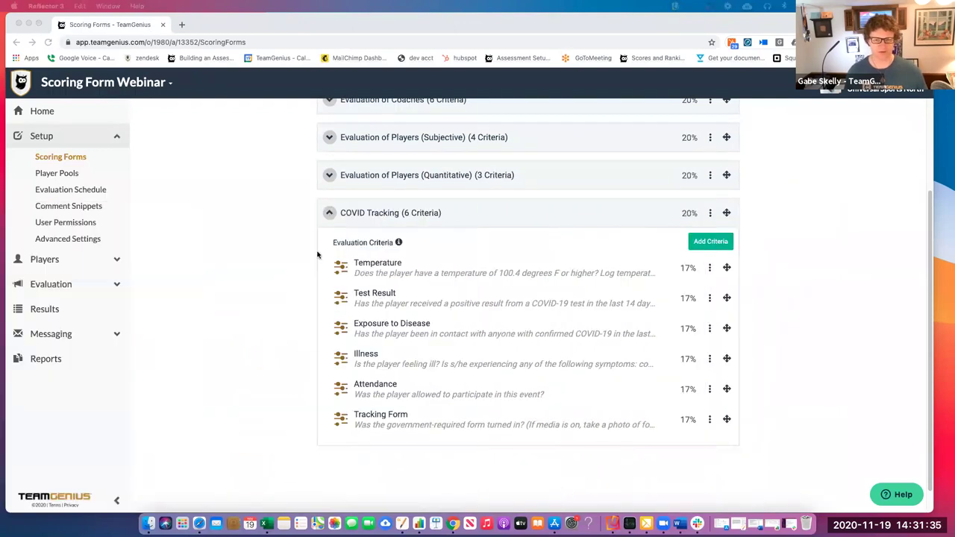
{"action": "left_click", "coordinate": [329, 213]}
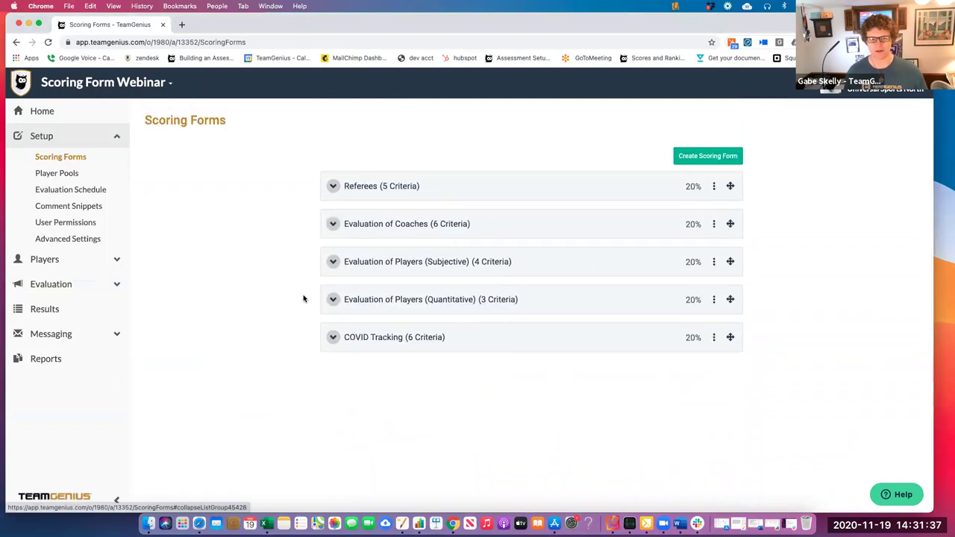